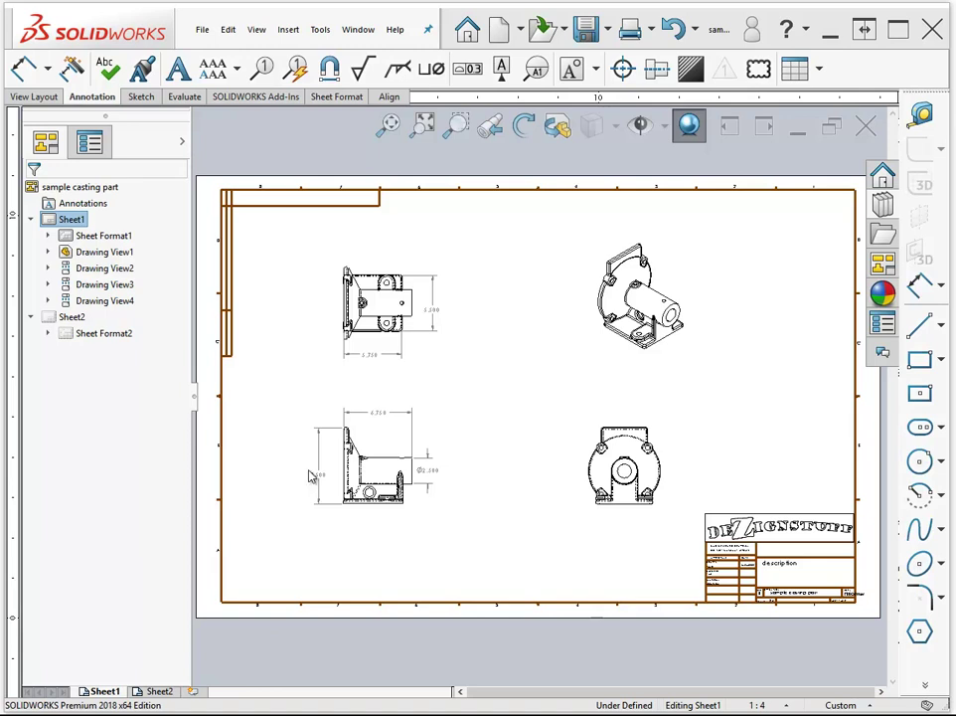
- Zoom and pan to centre the lower-left view with its 6.750, 7.500 and Ø2.500 dimensions
scroll(315, 495, "up", 1)
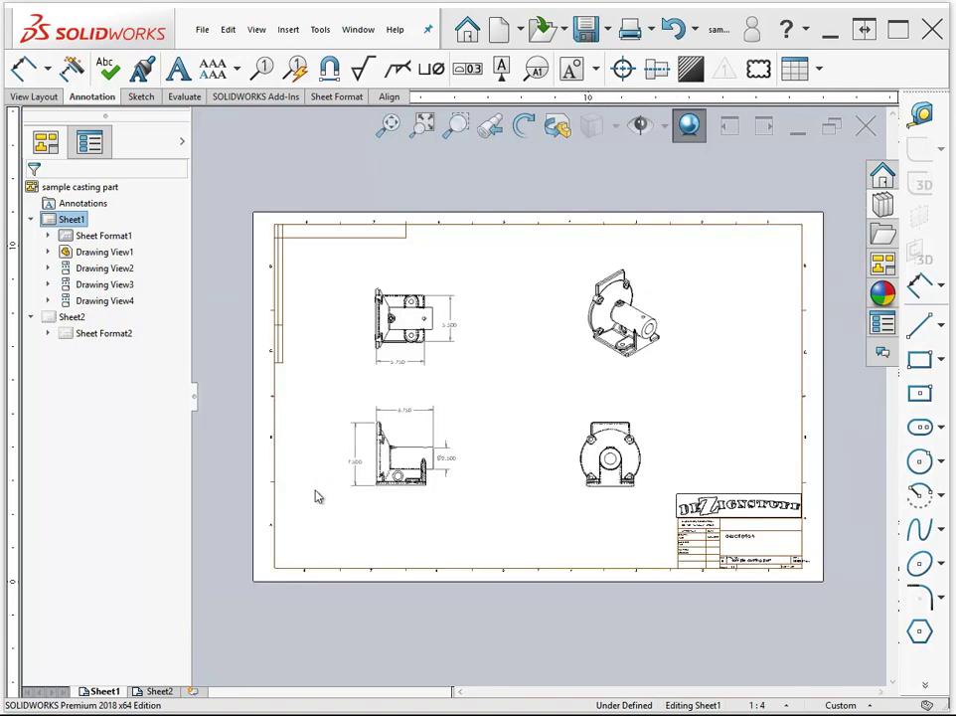
scroll(318, 495, "down", 5)
scroll(328, 485, "down", 3)
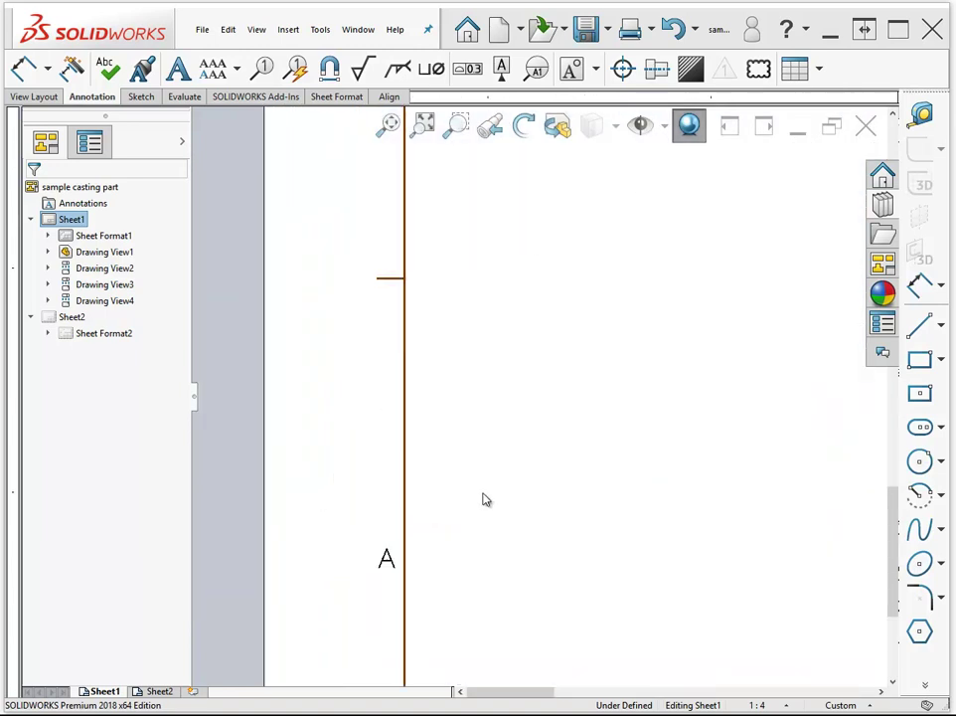
scroll(499, 502, "right", 3)
scroll(519, 499, "right", 5)
scroll(534, 504, "right", 4)
scroll(533, 504, "up", 1)
scroll(534, 505, "right", 4)
scroll(534, 504, "right", 2)
scroll(536, 506, "right", 3)
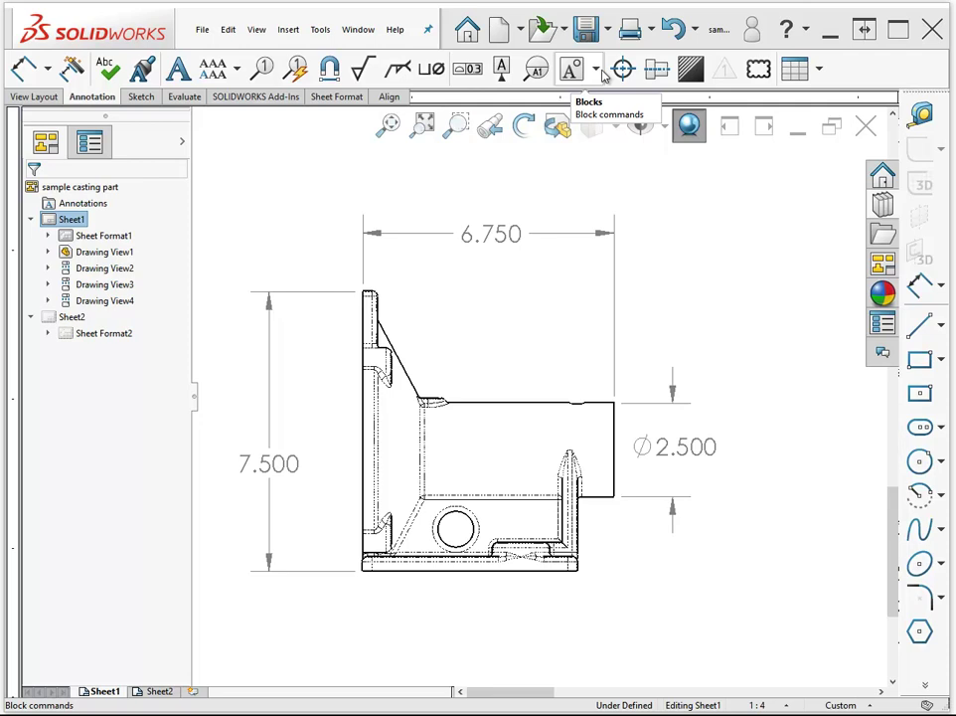
- Turn on the Layer toolbar and float it on the canvas beside the part
right_click(603, 77)
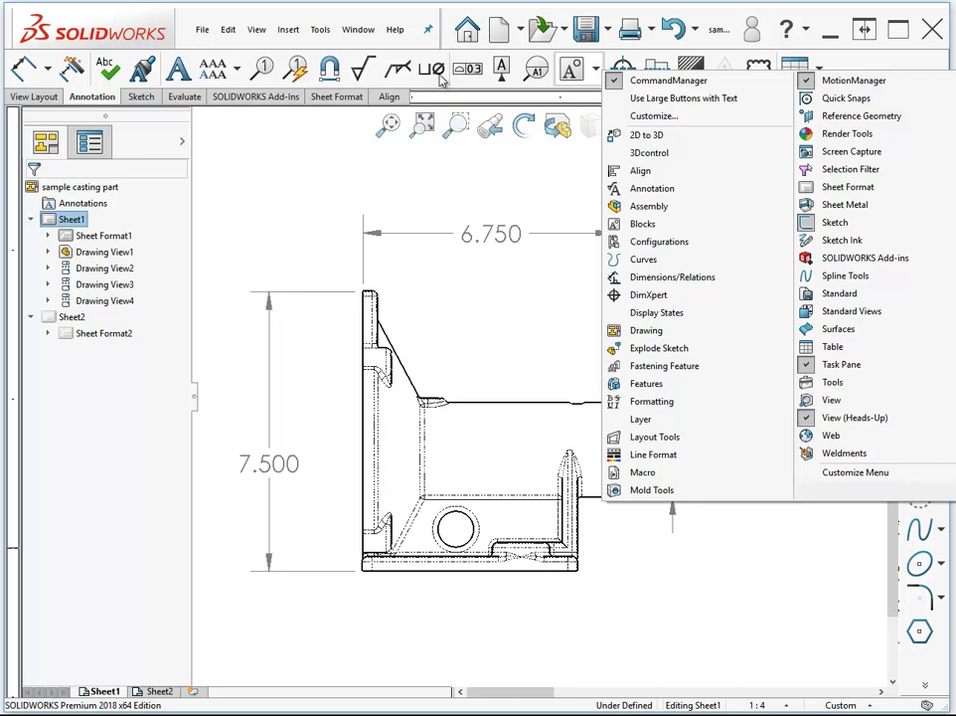
right_click(442, 80)
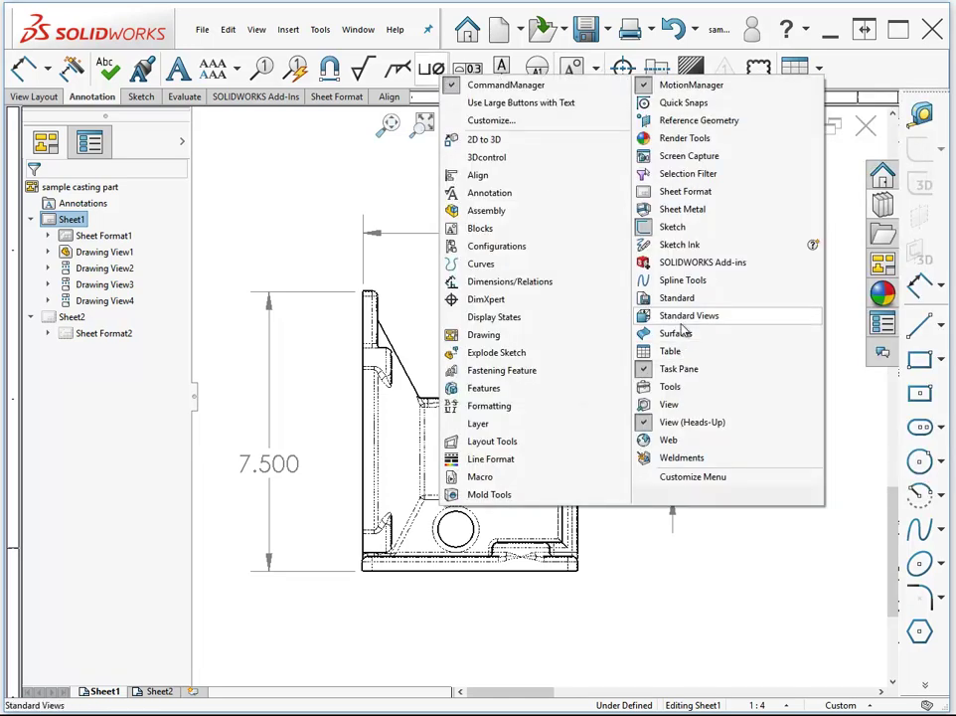
left_click(477, 424)
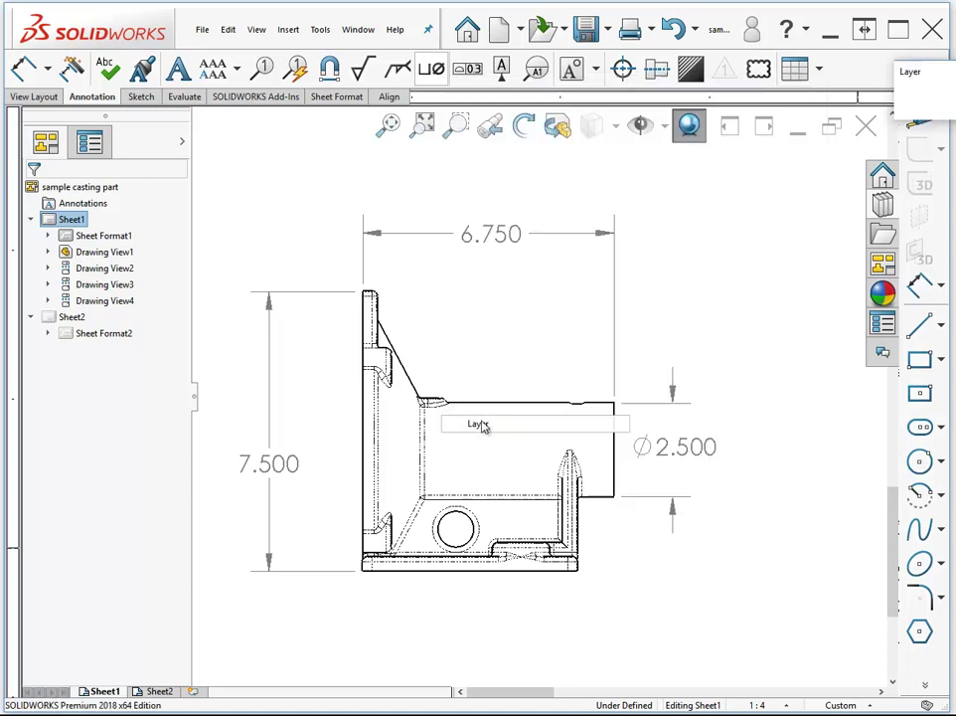
mouse_move(916, 72)
left_mouse_down()
mouse_move(276, 188)
mouse_move(276, 158)
left_mouse_up()
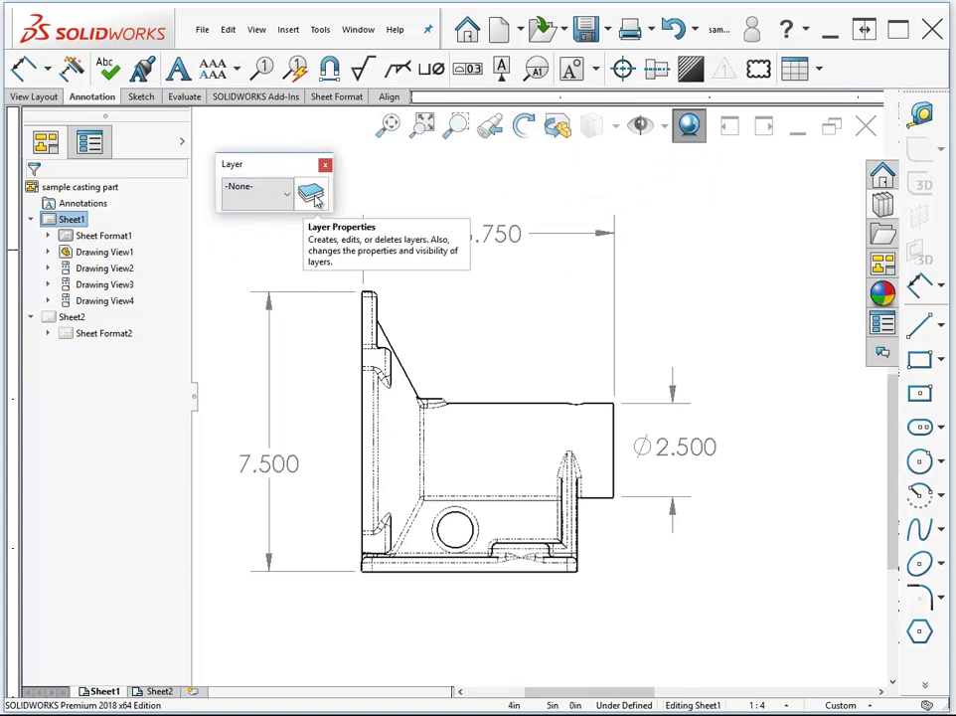
- Review the layer list (border, New Dim Layer) in Layer Properties and close it
left_click(312, 195)
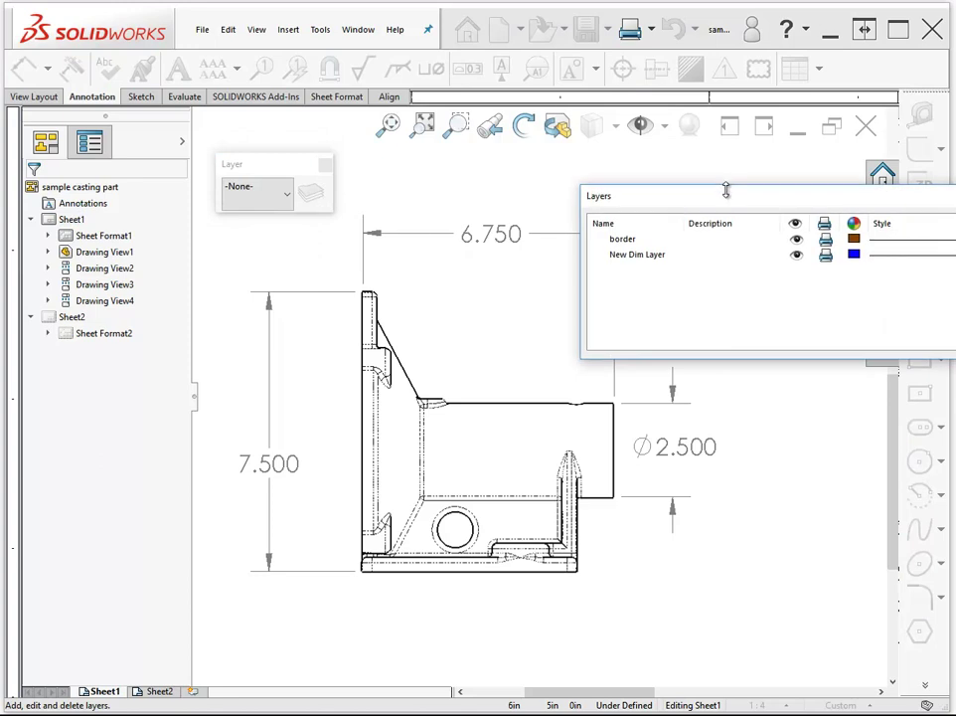
left_click_drag(663, 204, 290, 272)
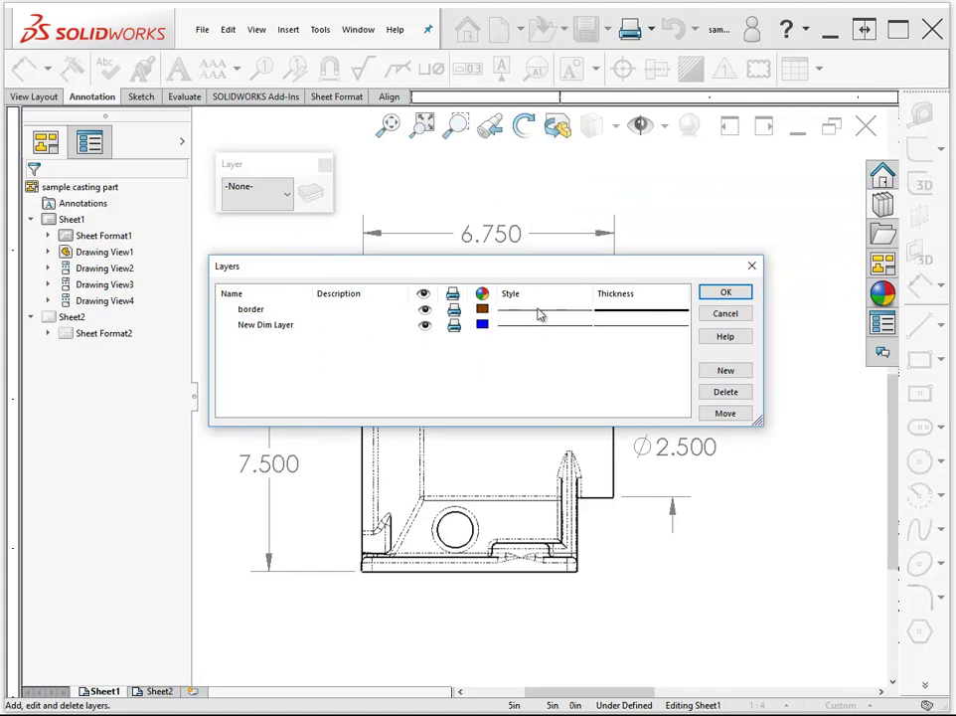
left_click(750, 266)
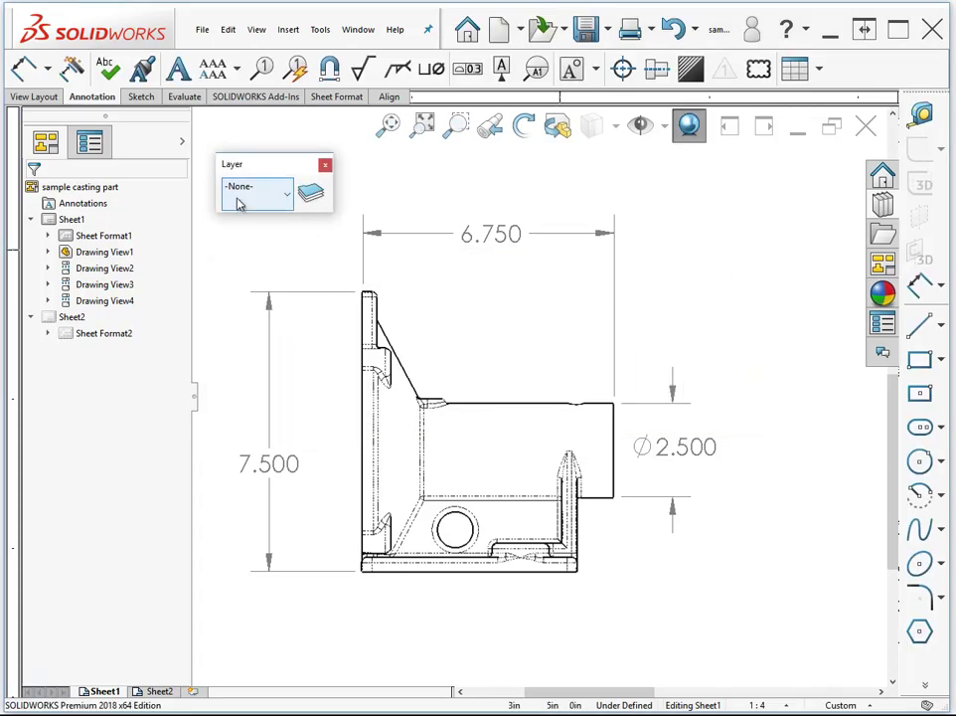
- Fit the whole sheet in the window and reopen Layer Properties
left_click(287, 198)
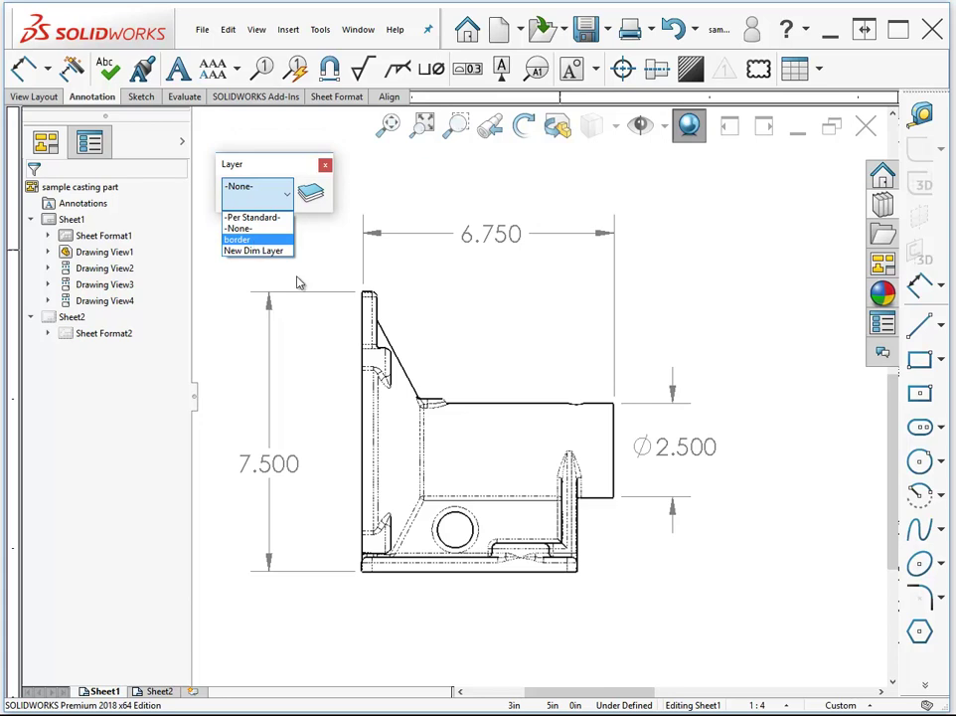
left_click(523, 352)
key("f")
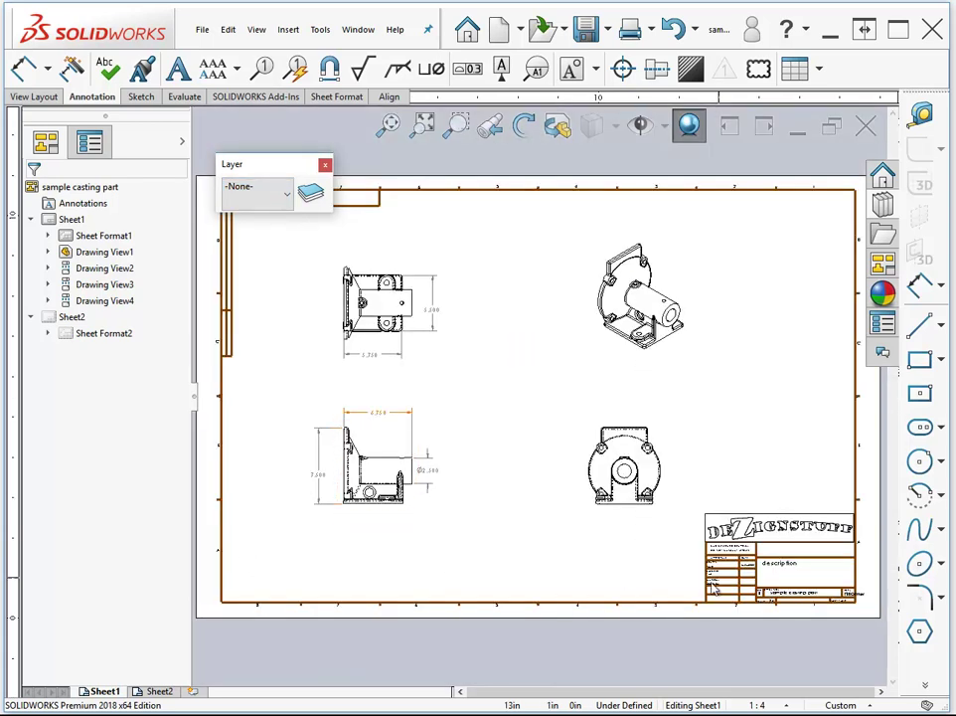
left_click(256, 192)
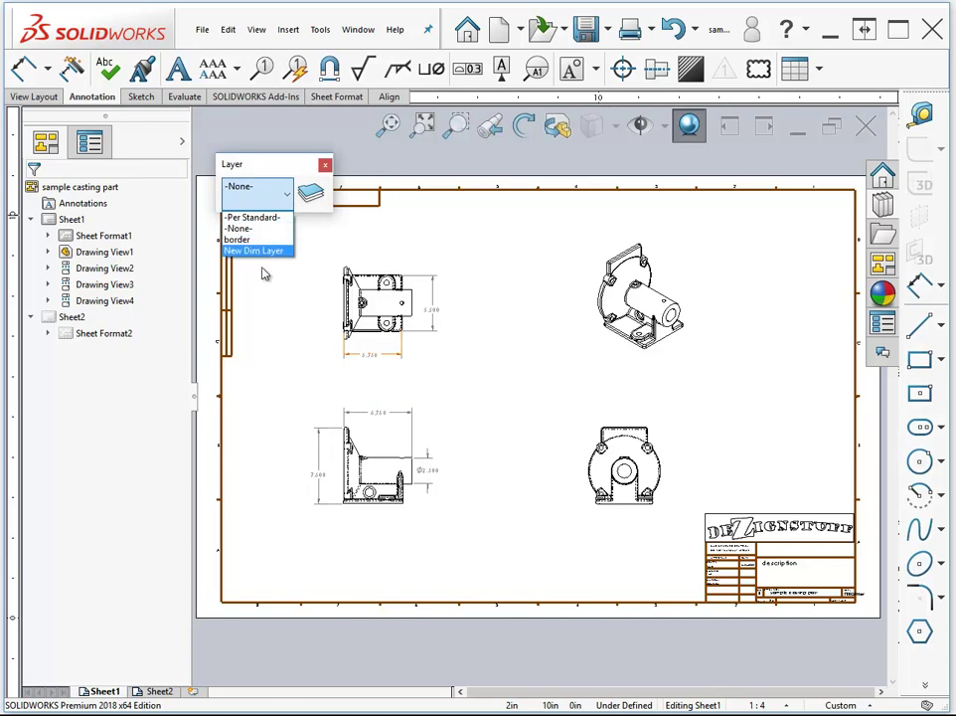
left_click(311, 192)
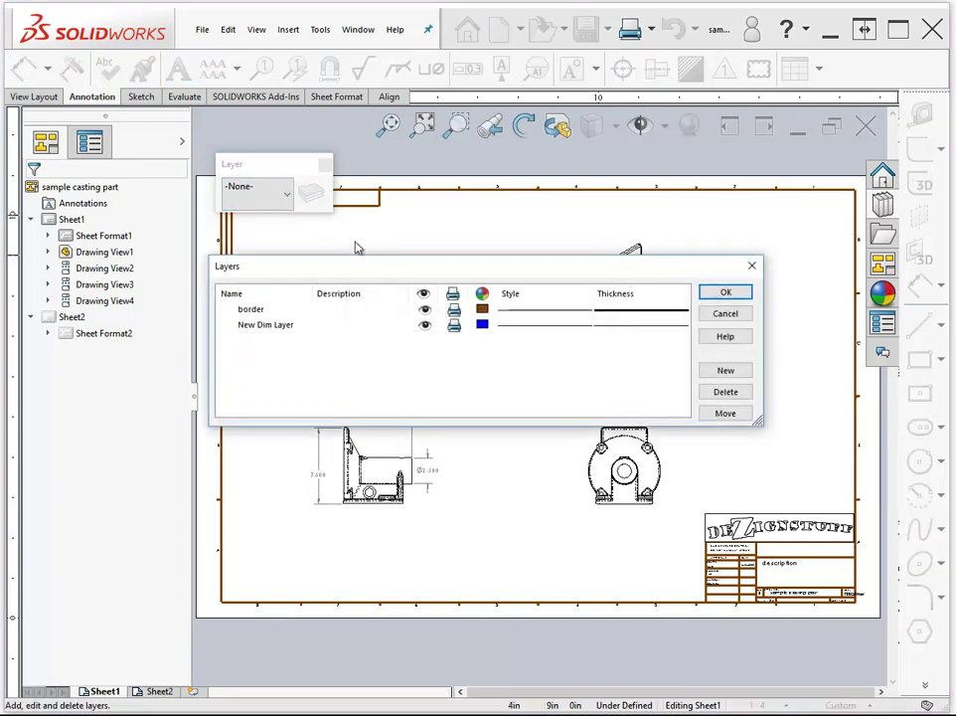
- Add a new hidden layer named 'Another New Layer'
left_click(725, 370)
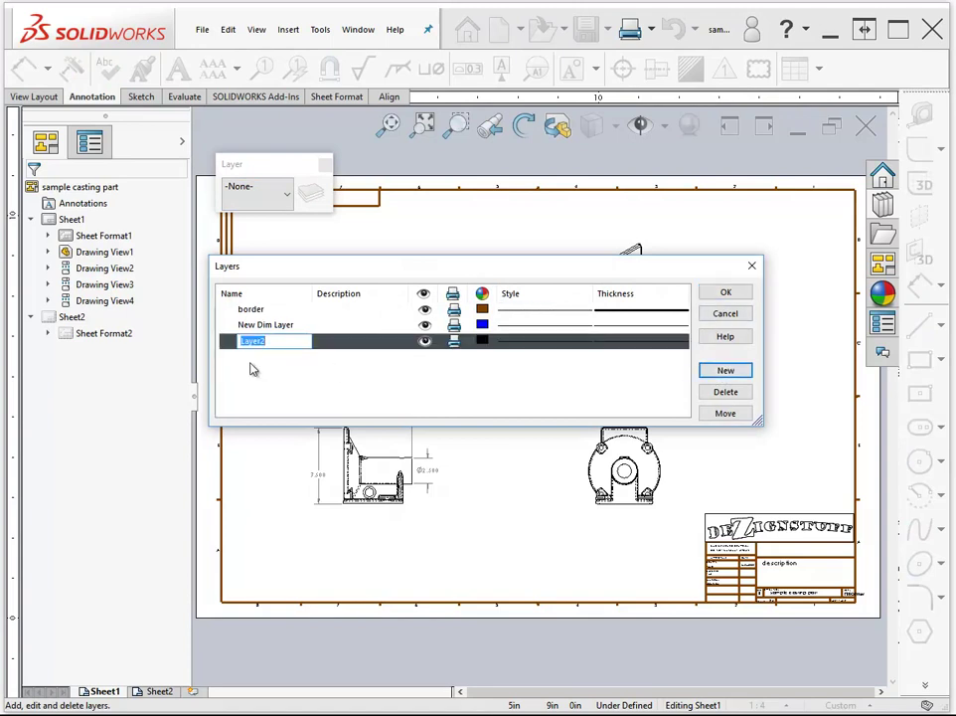
type("Another Ne")
type("w Layer")
key("Return")
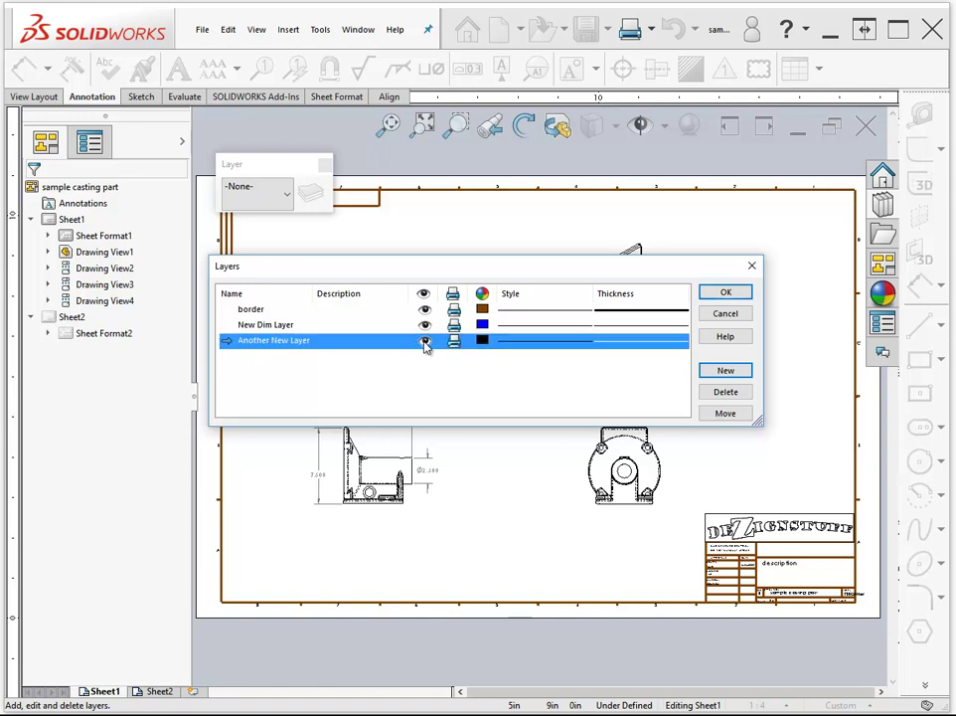
left_click(425, 341)
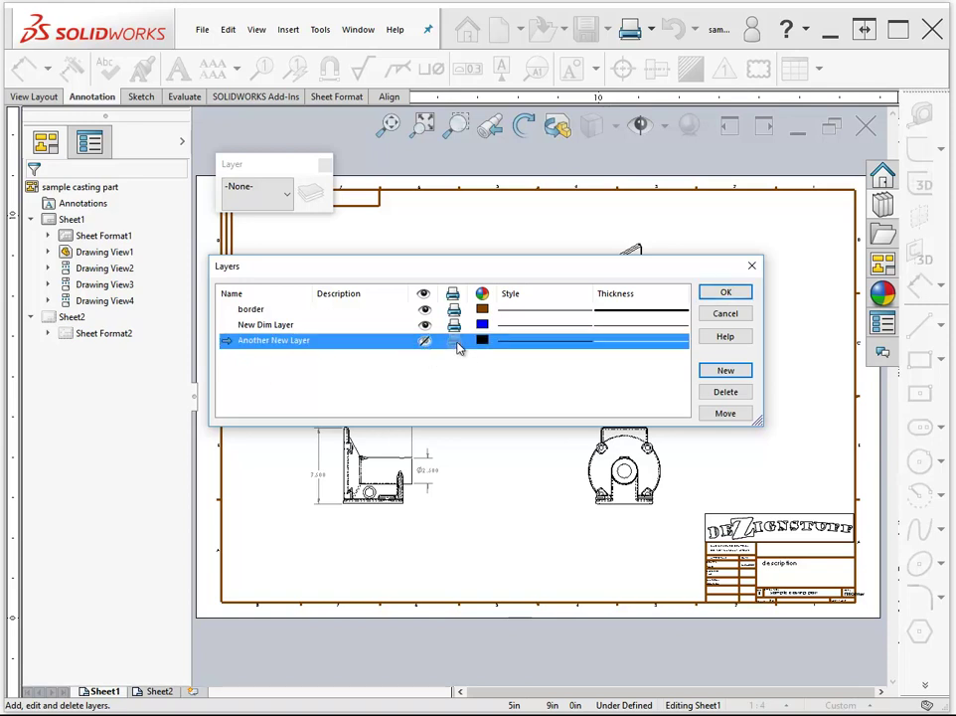
mouse_move(453, 340)
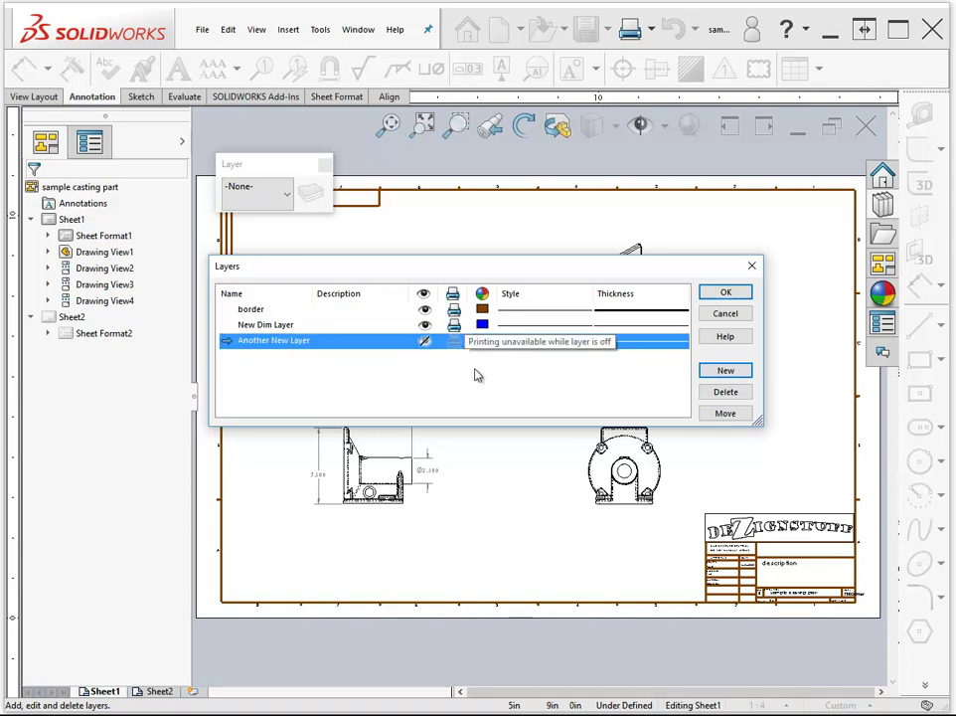
left_click(457, 394)
- Give Another New Layer red colour, Stitch style and 0.0787in thickness, and accept
left_click(483, 340)
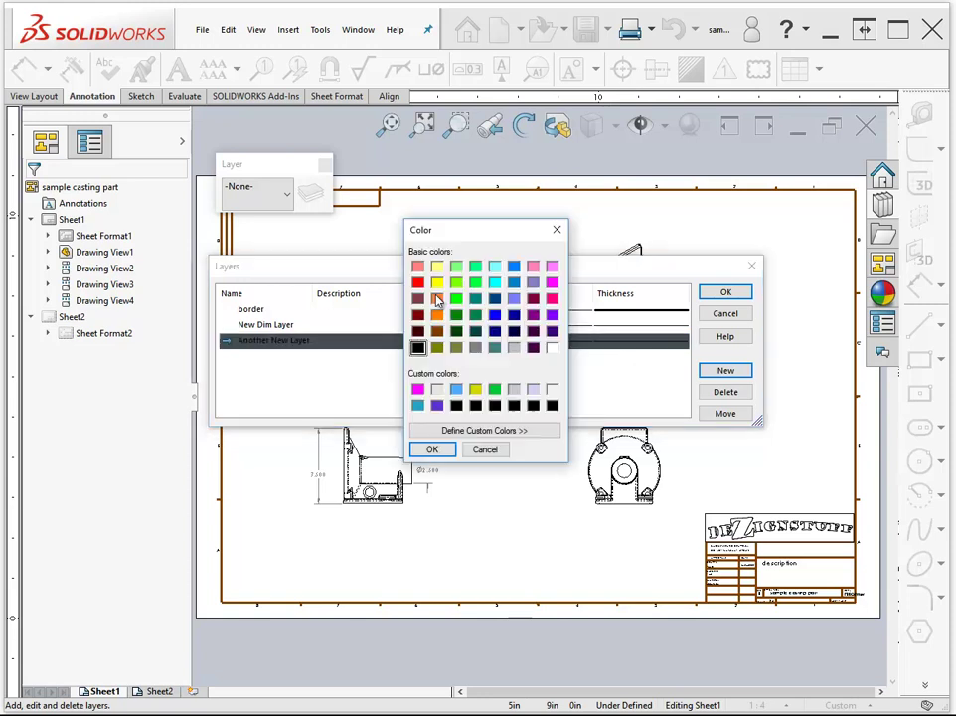
left_click(417, 283)
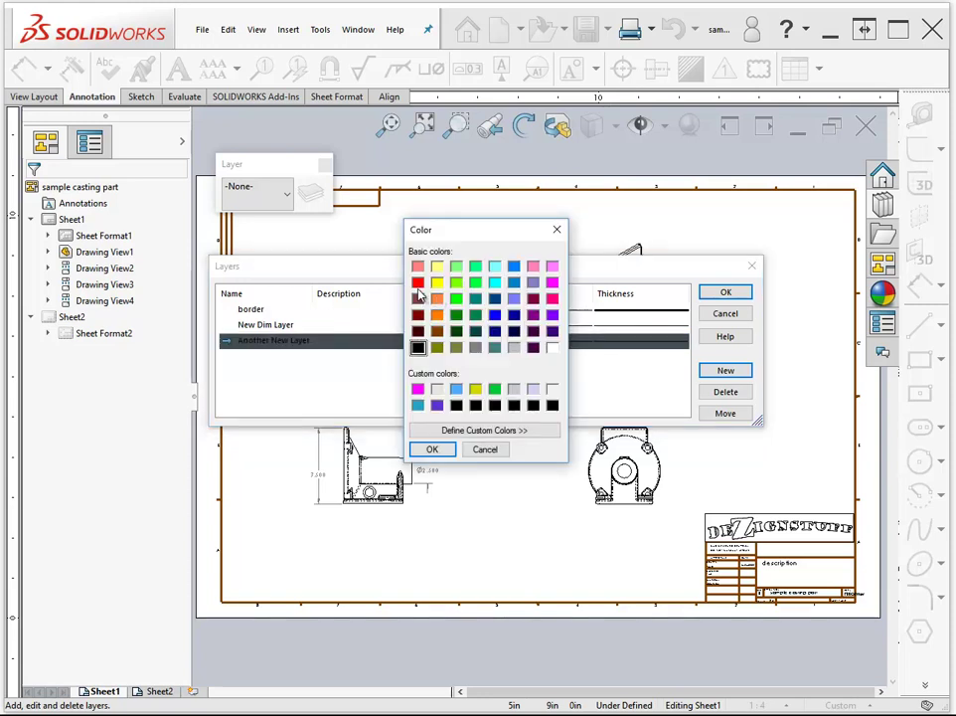
left_click(432, 448)
left_click(552, 341)
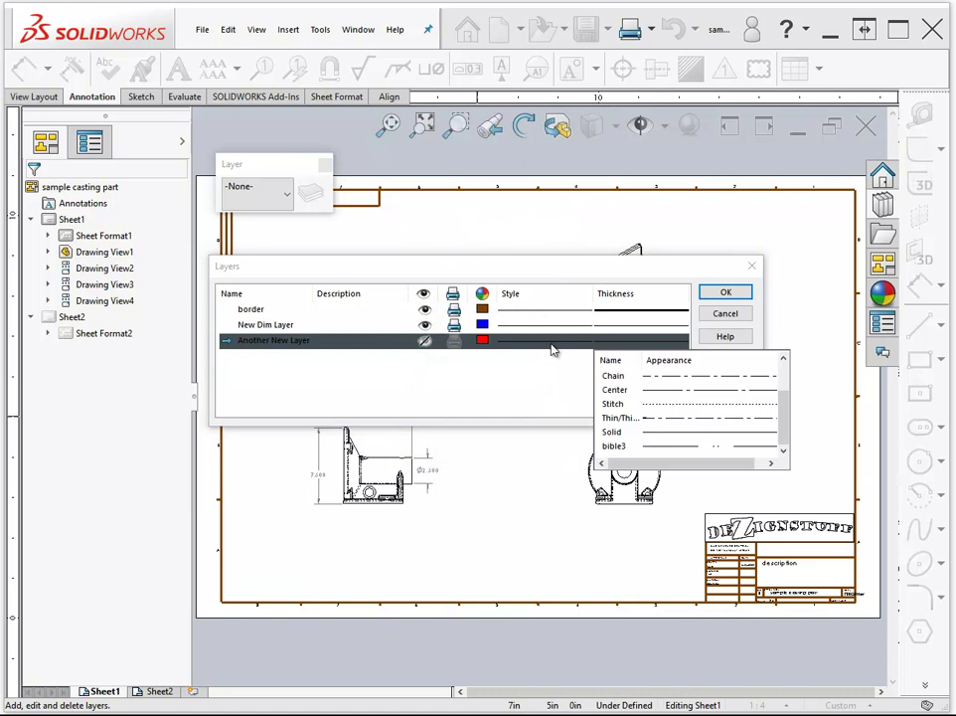
left_click(674, 406)
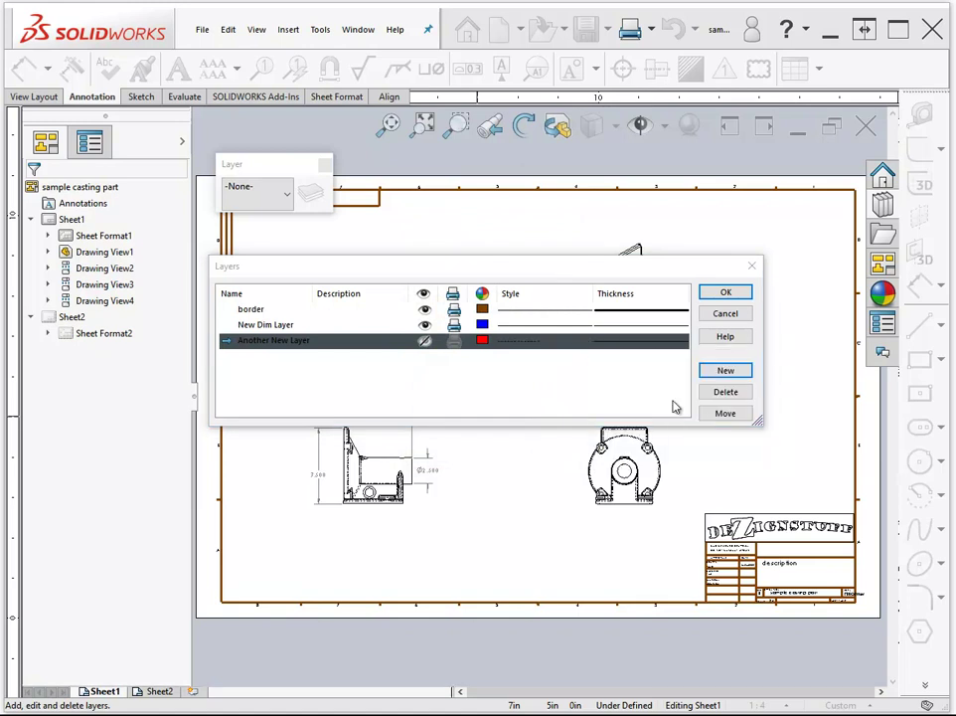
left_click(640, 342)
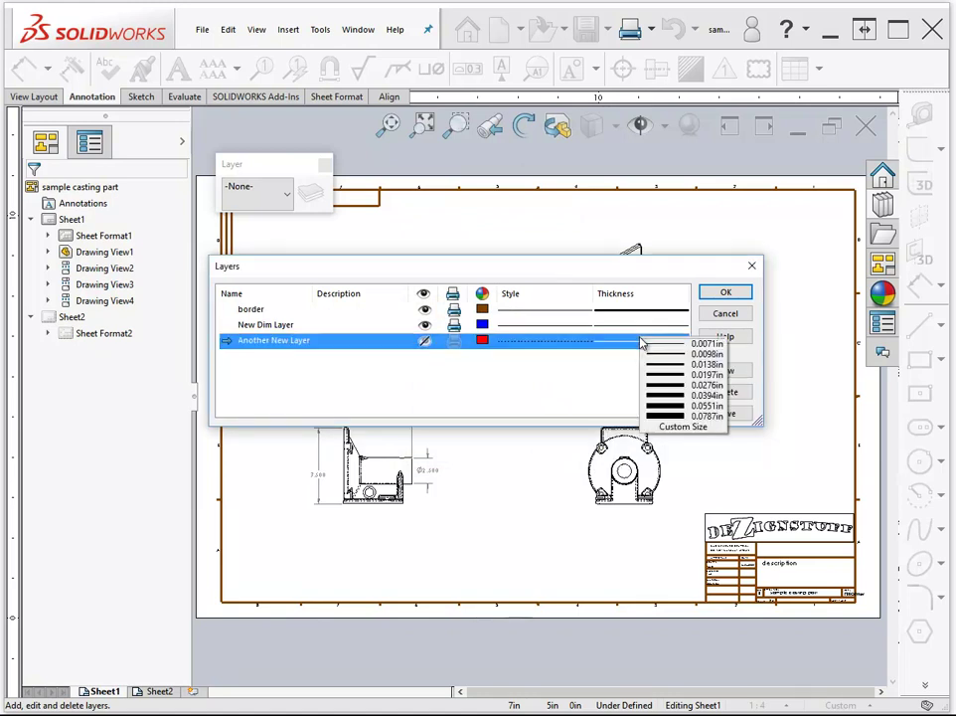
left_click(666, 422)
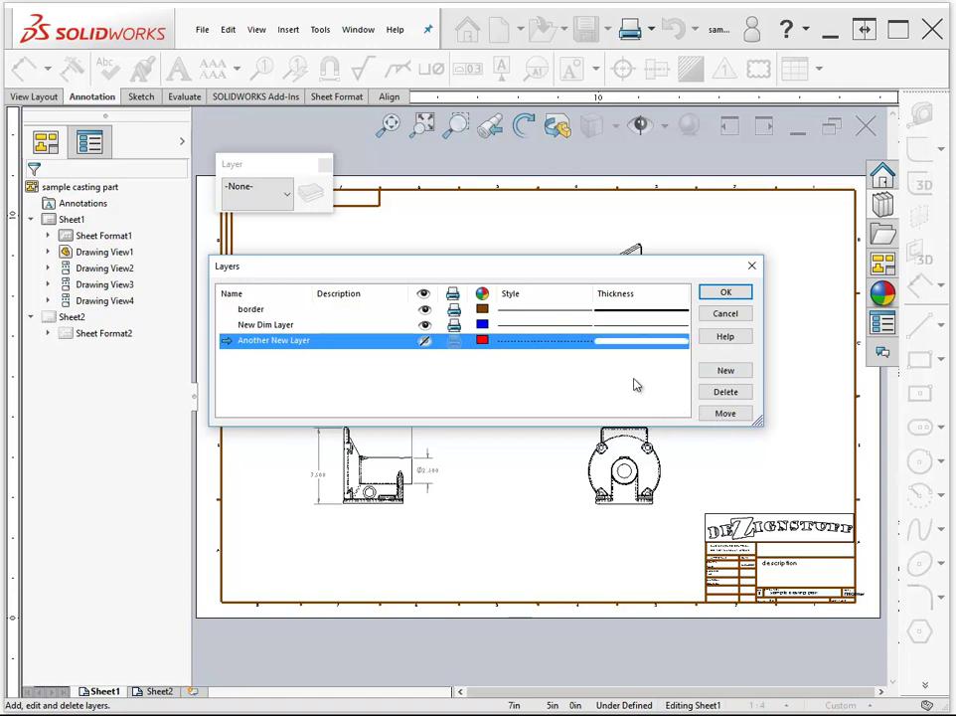
left_click(729, 289)
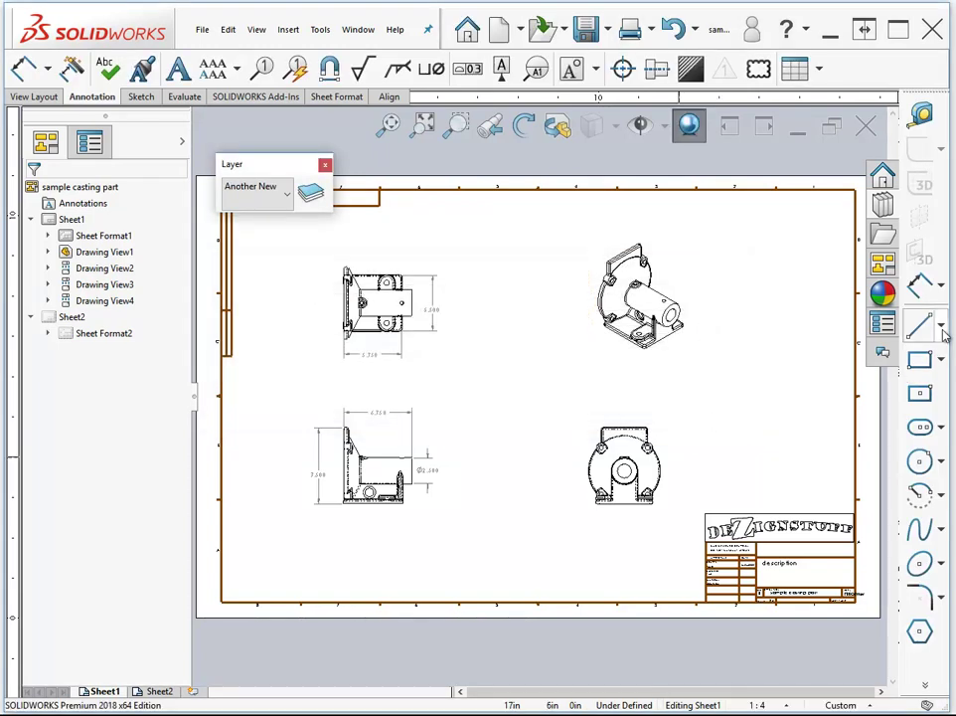
- Make Another New Layer visible and printable, then stretch its red diagonal line toward the lower-right view
left_click(920, 323)
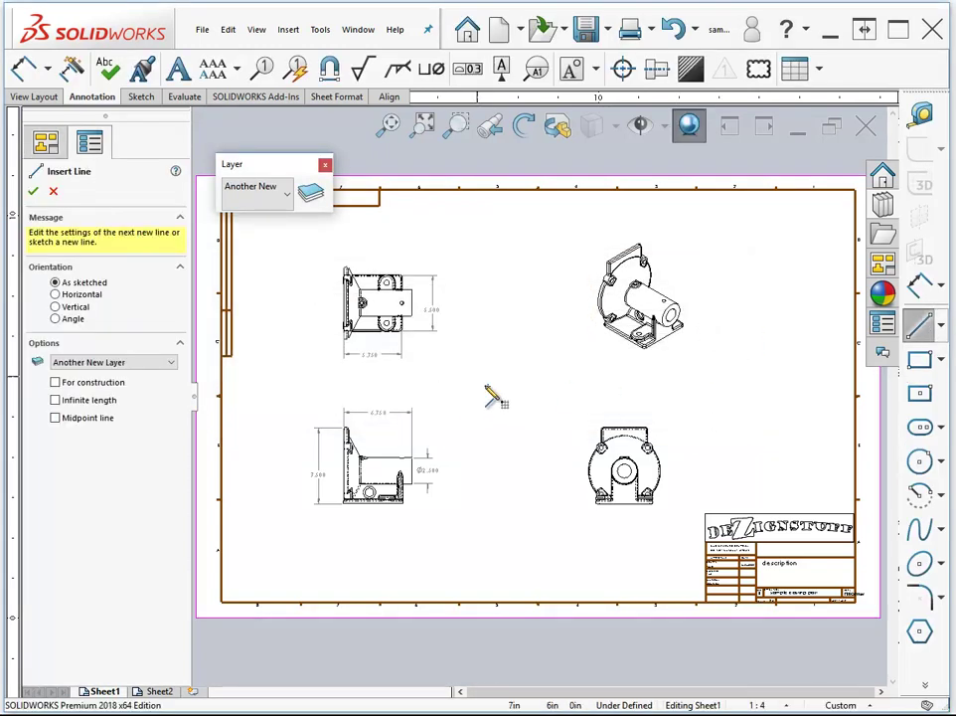
left_click(477, 326)
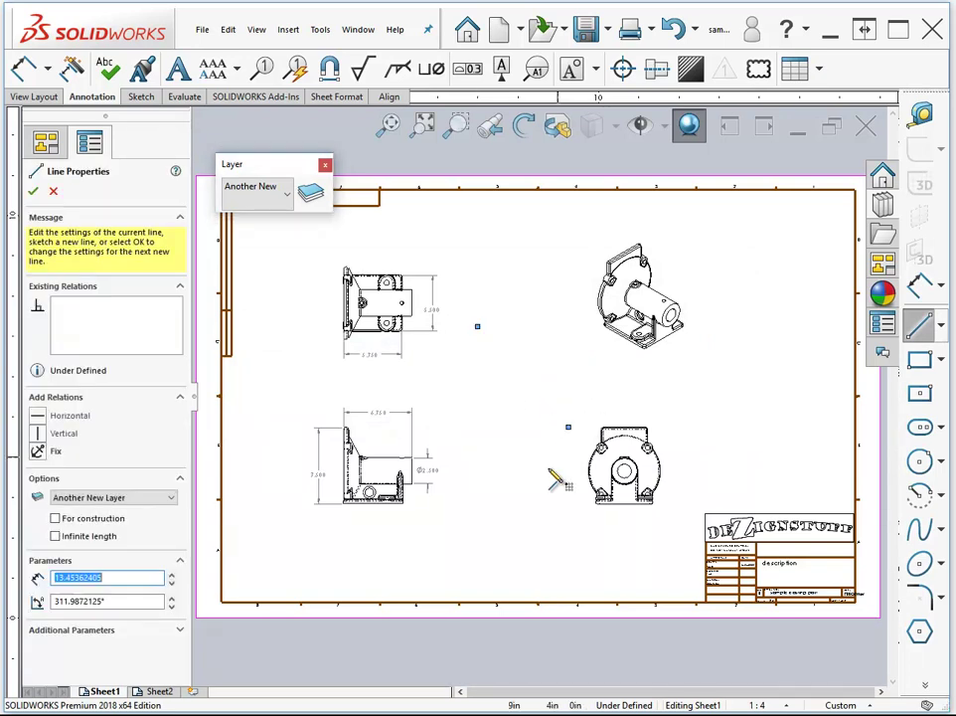
key("Escape")
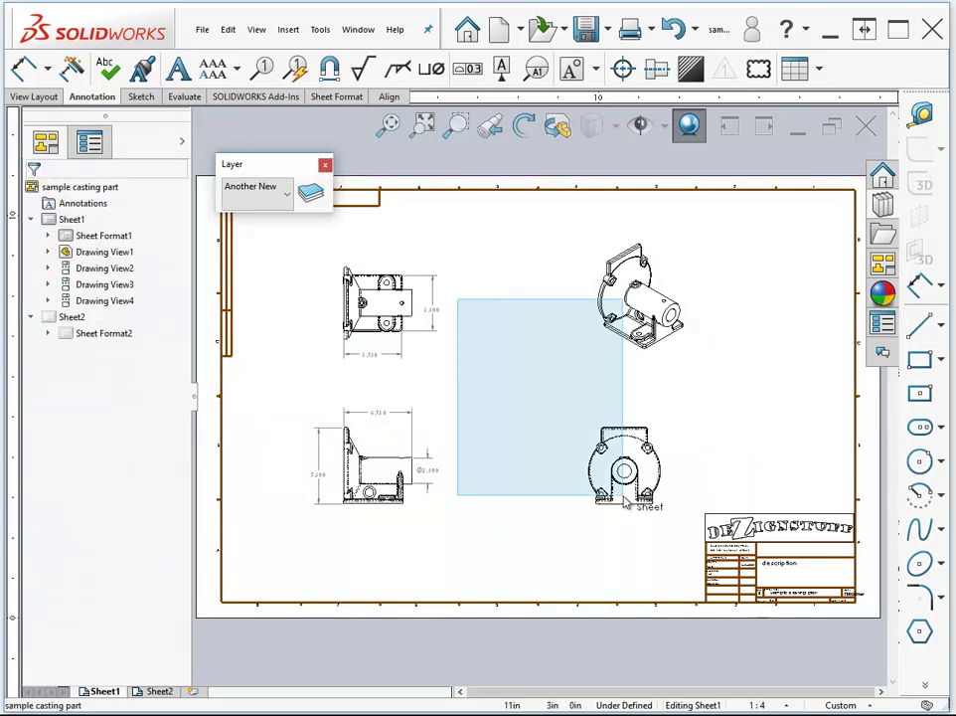
left_click(308, 194)
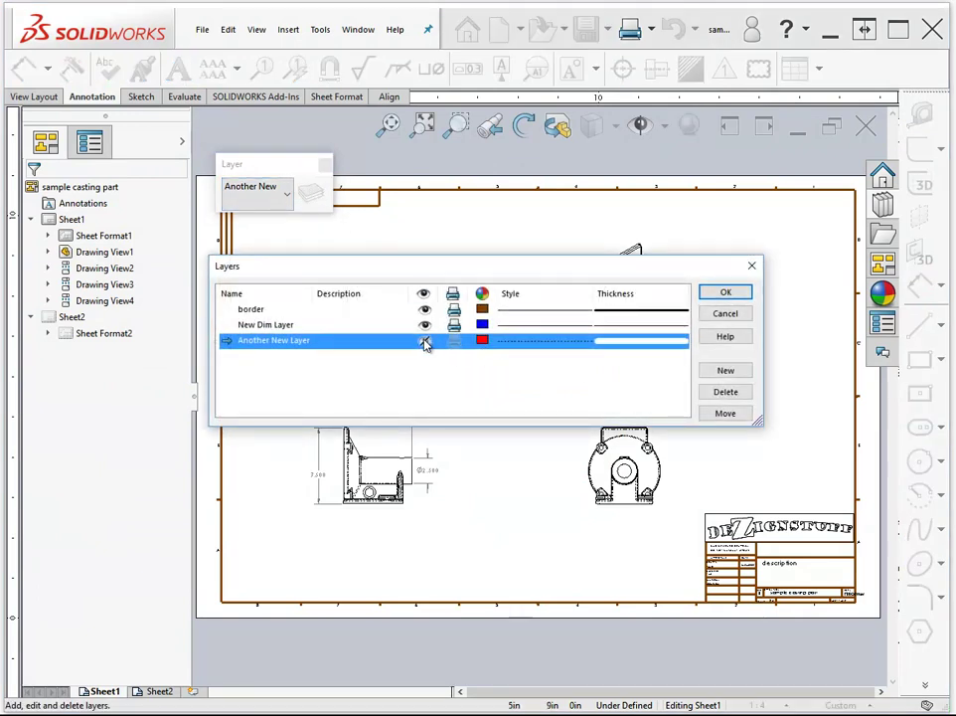
left_click(425, 341)
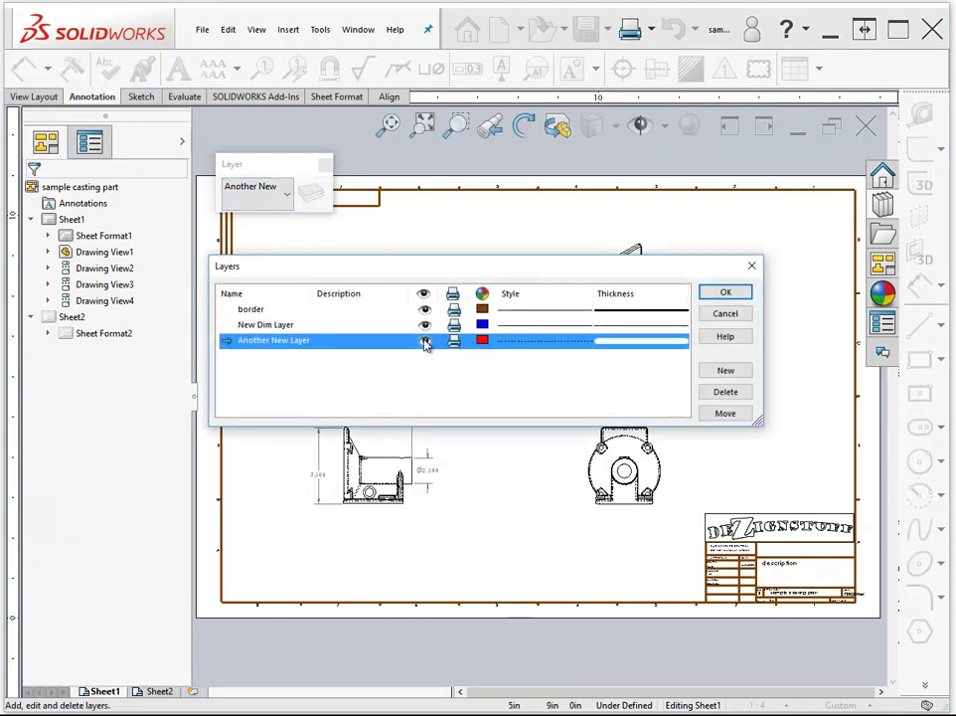
left_click(723, 293)
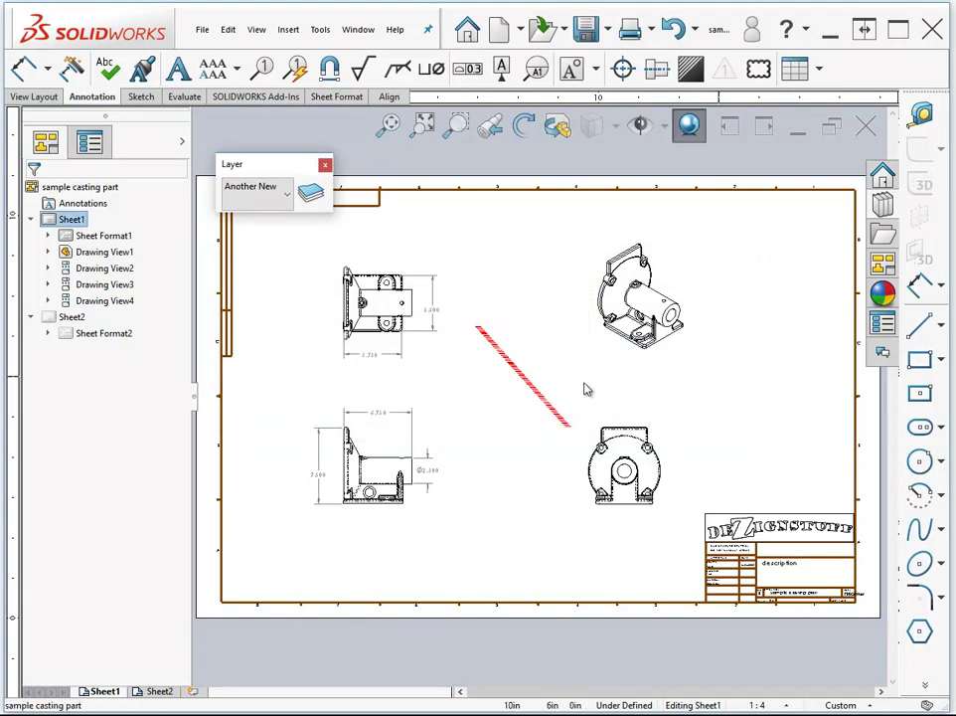
left_click(562, 416)
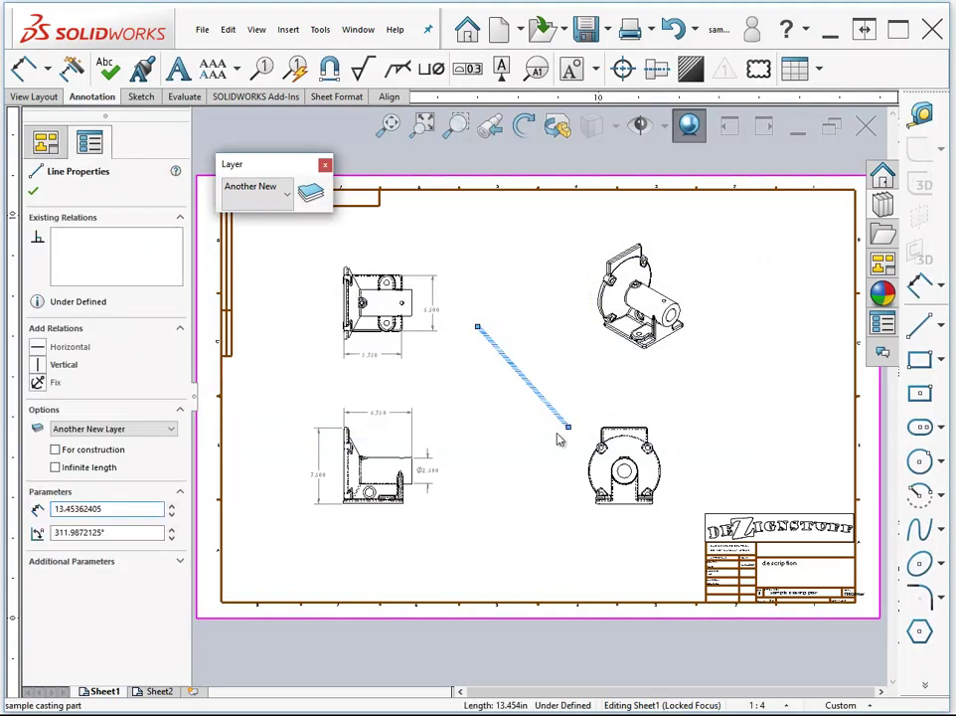
mouse_move(567, 425)
left_mouse_down()
mouse_move(569, 440)
mouse_move(578, 415)
left_mouse_up()
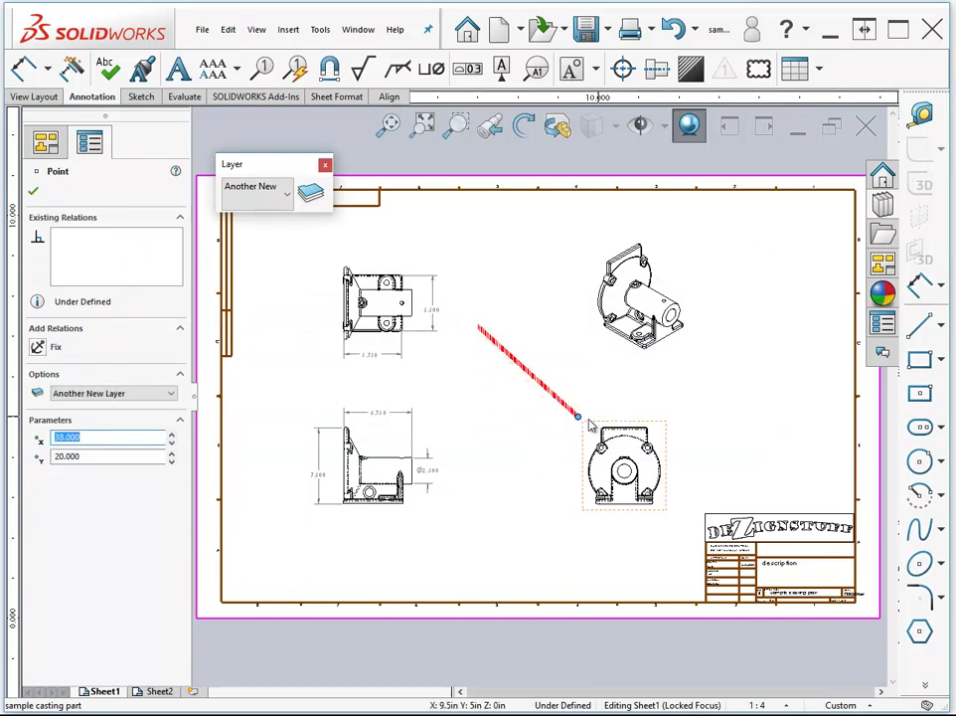
- Set the current layer to -None- and deselect the diagonal line
left_click(292, 193)
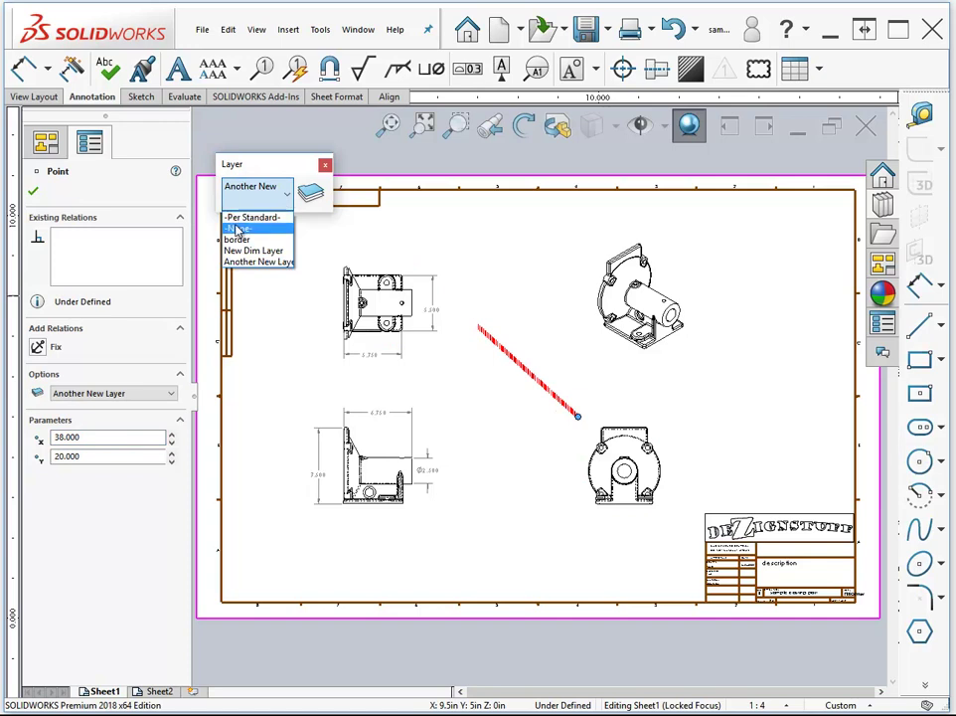
left_click(245, 230)
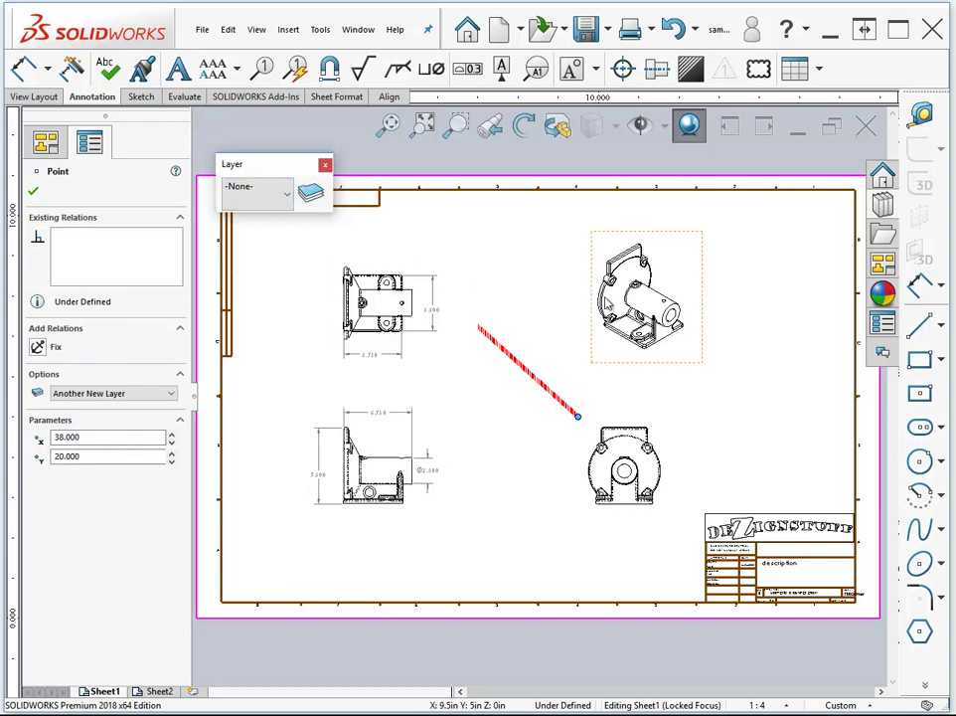
left_click(528, 390)
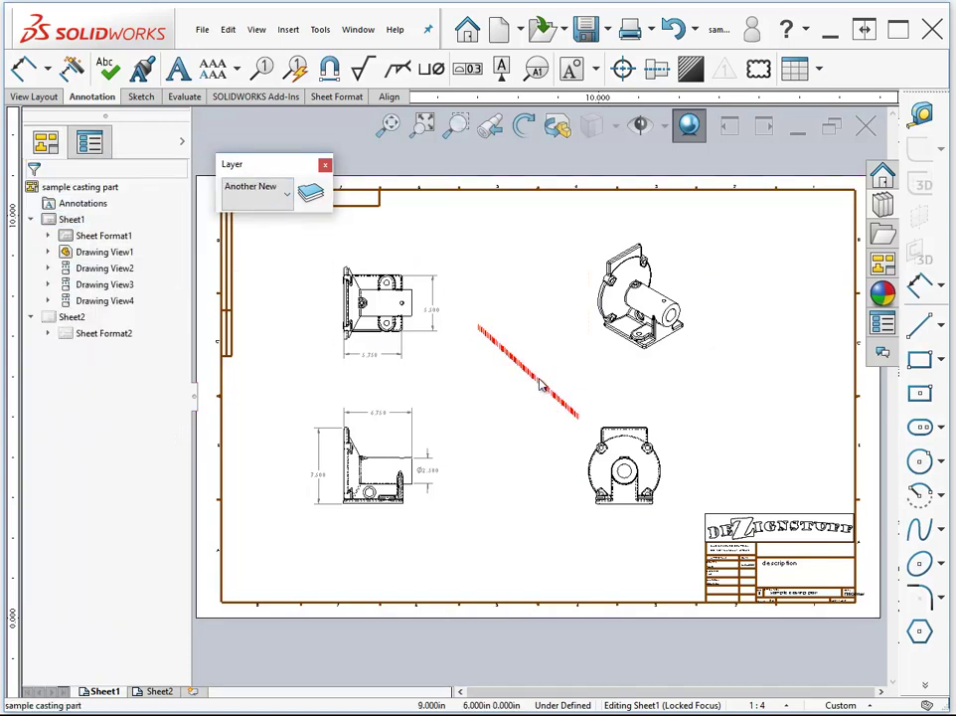
- Move the diagonal line onto the border layer
left_click(541, 386)
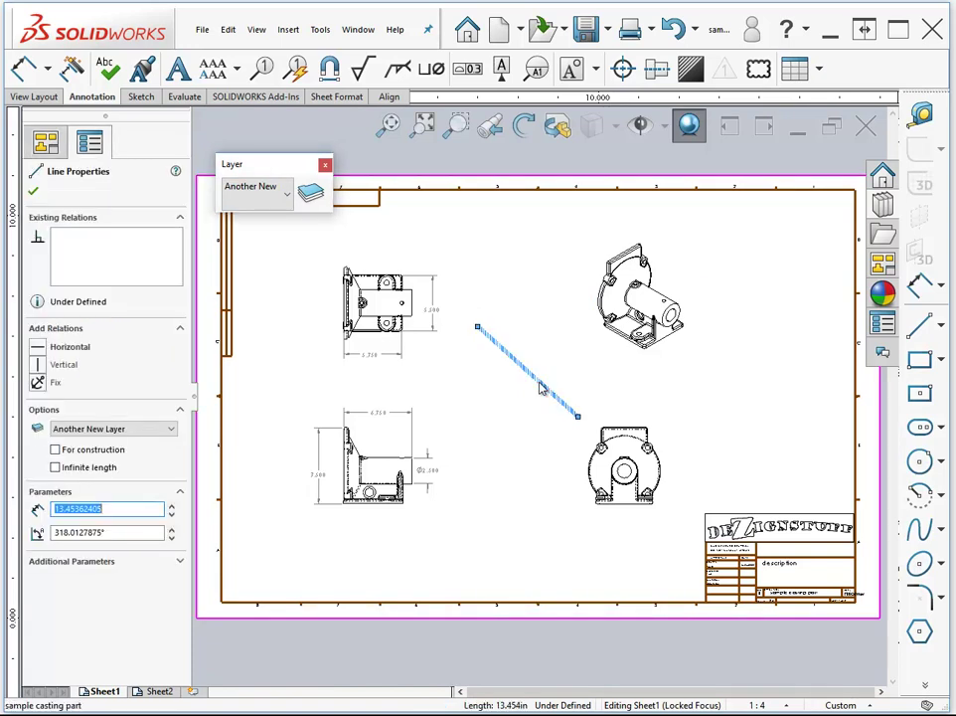
left_click(88, 433)
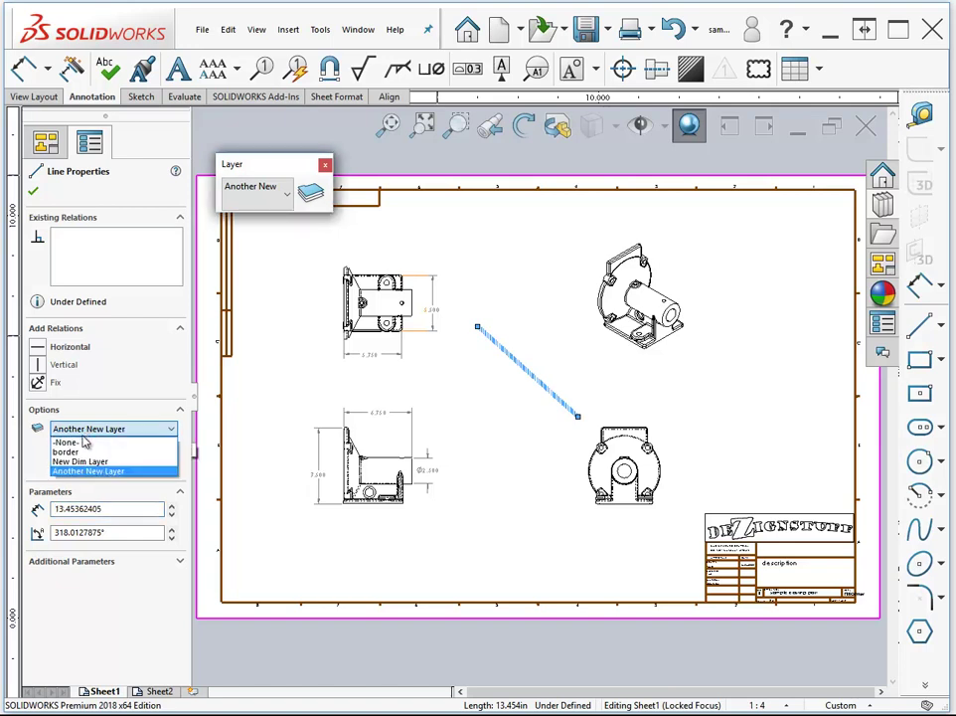
left_click(68, 453)
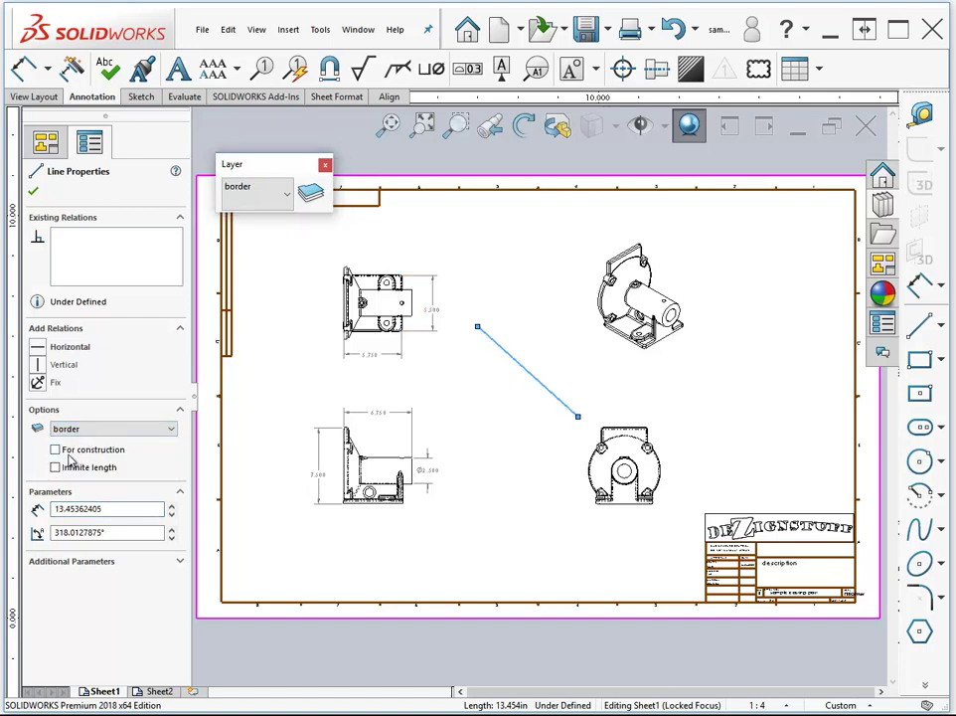
left_click(502, 470)
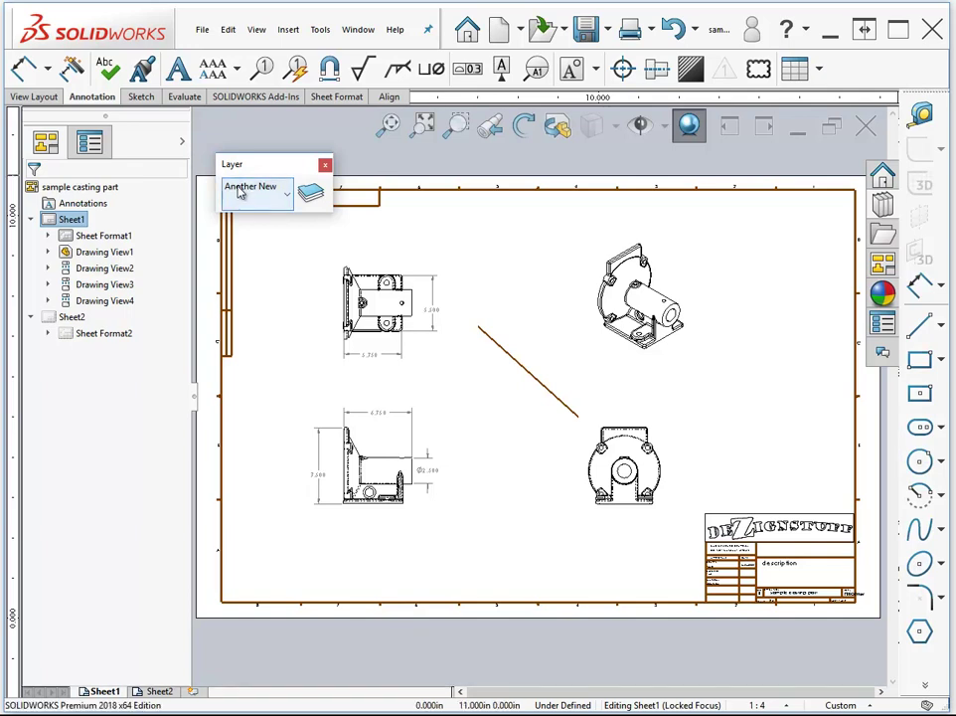
- Set the current layer to -None- and zoom in on the top-left view
left_click(288, 200)
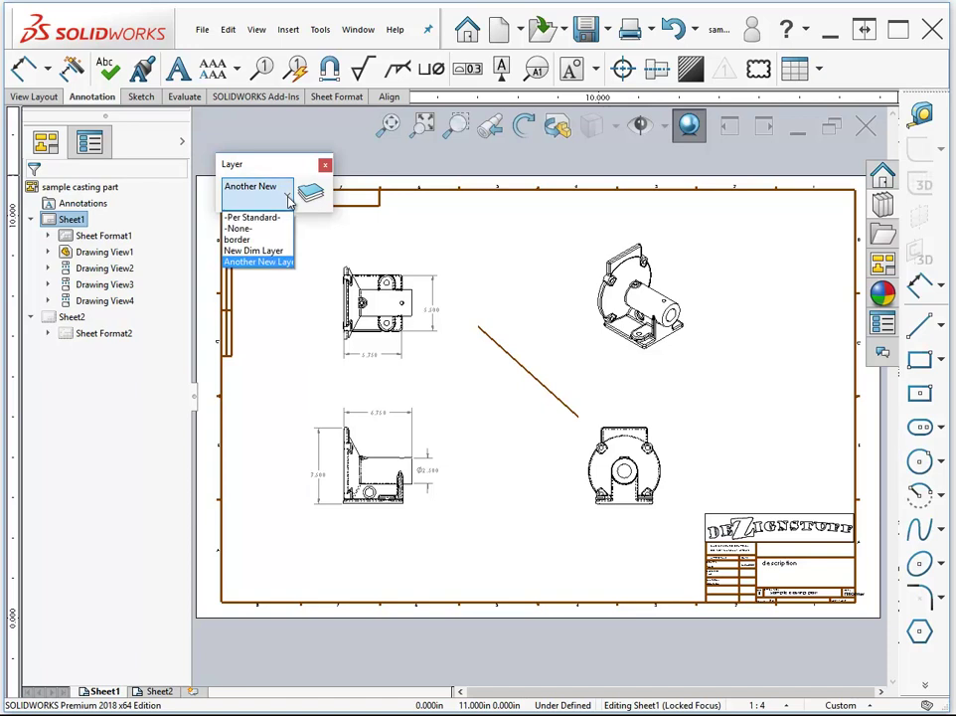
left_click(237, 228)
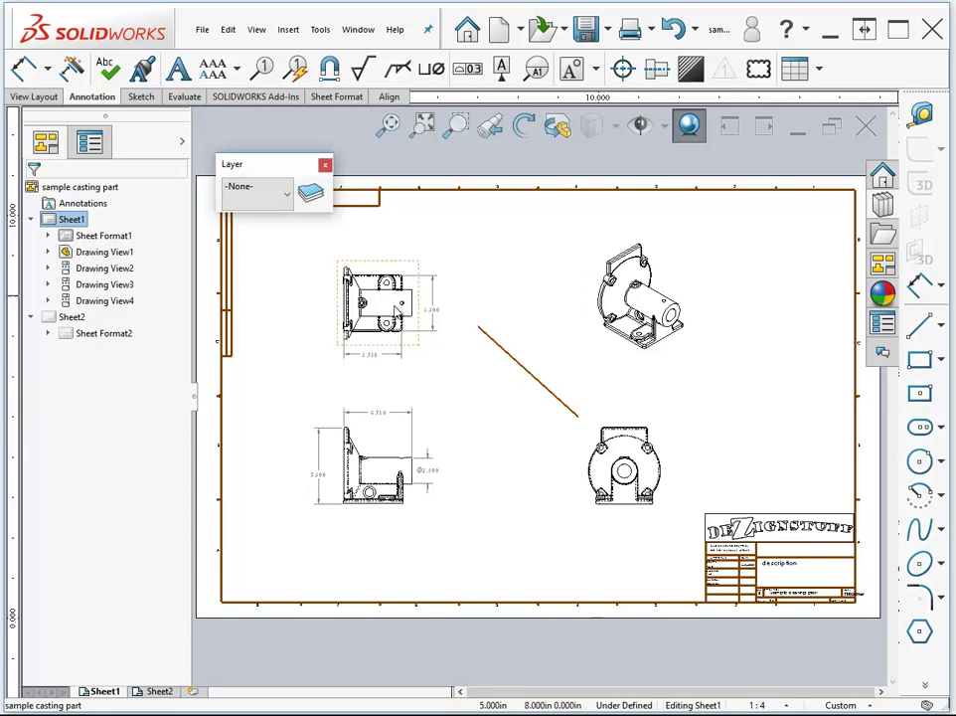
scroll(417, 323, "up", 2)
scroll(394, 309, "down", 5)
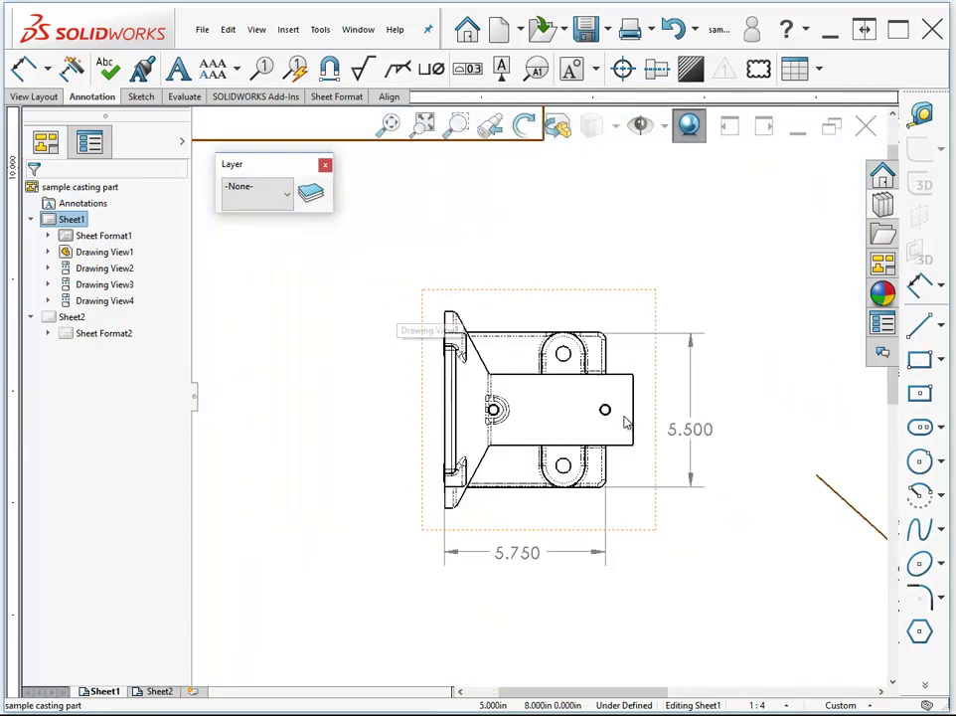
scroll(607, 416, "down", 3)
- Add a Ø.531 diameter dimension to the upper hole
left_click(917, 286)
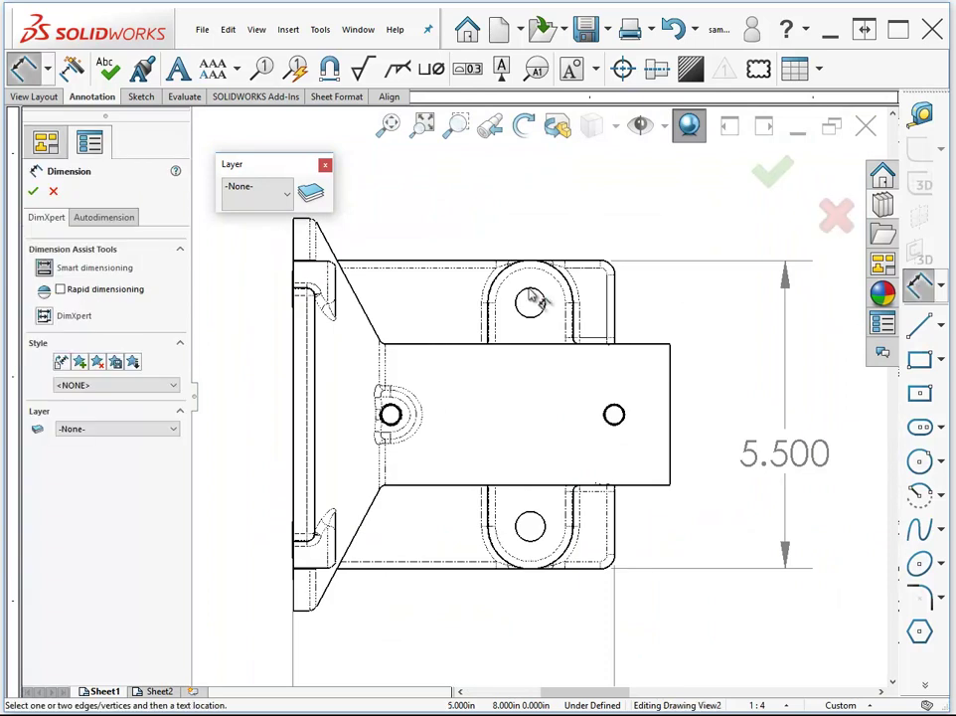
left_click(543, 296)
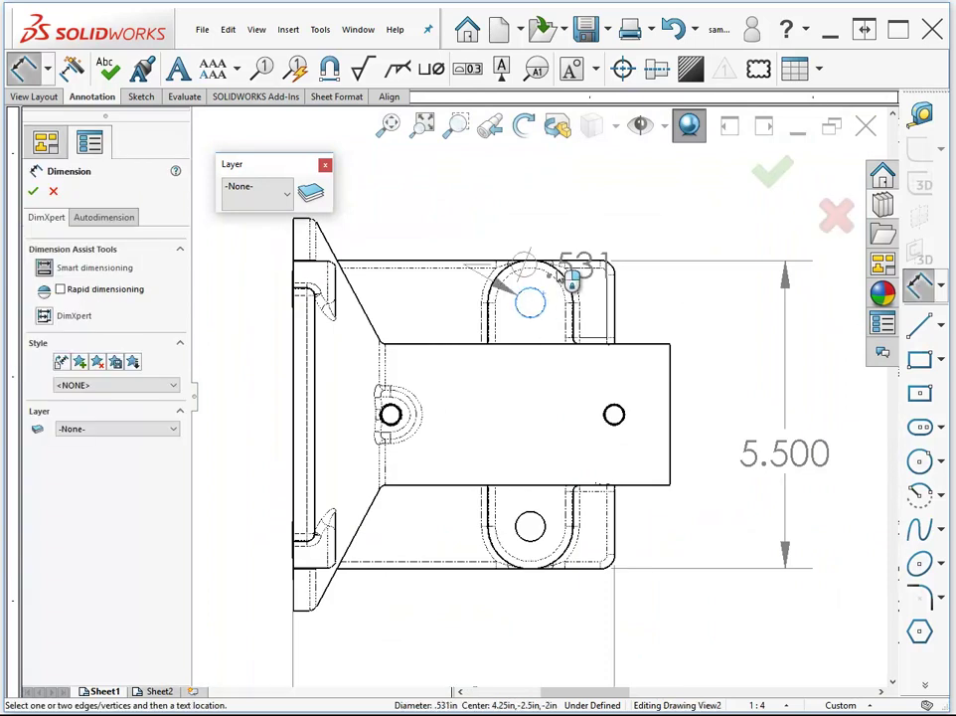
left_click(627, 201)
key("Escape")
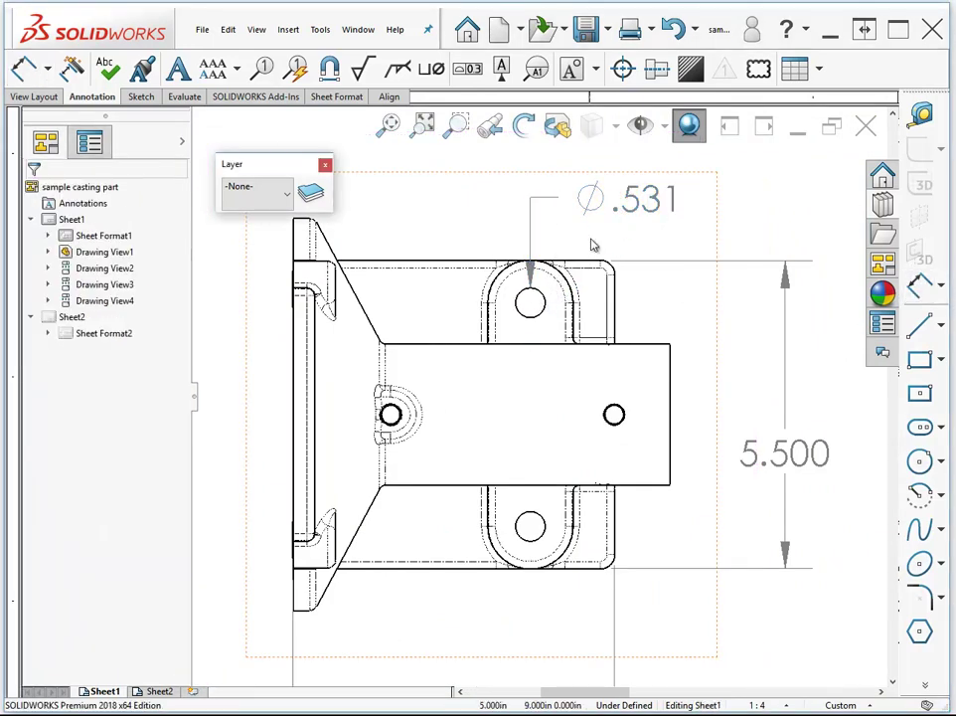
- Put the Ø.531 dimension on Another New Layer so it shows red
left_click(608, 199)
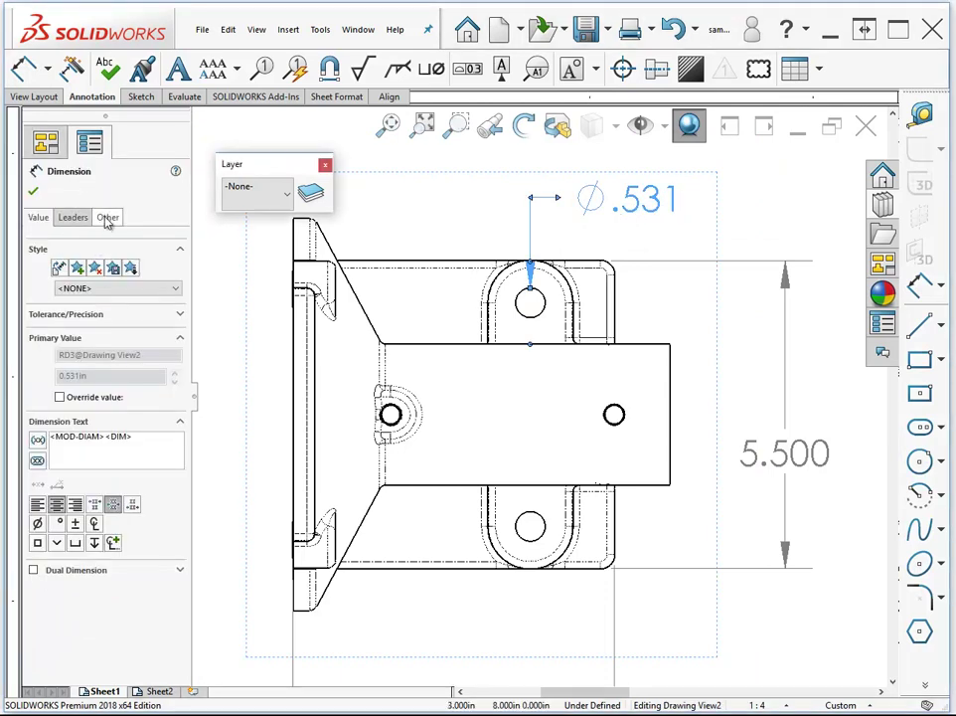
left_click(107, 218)
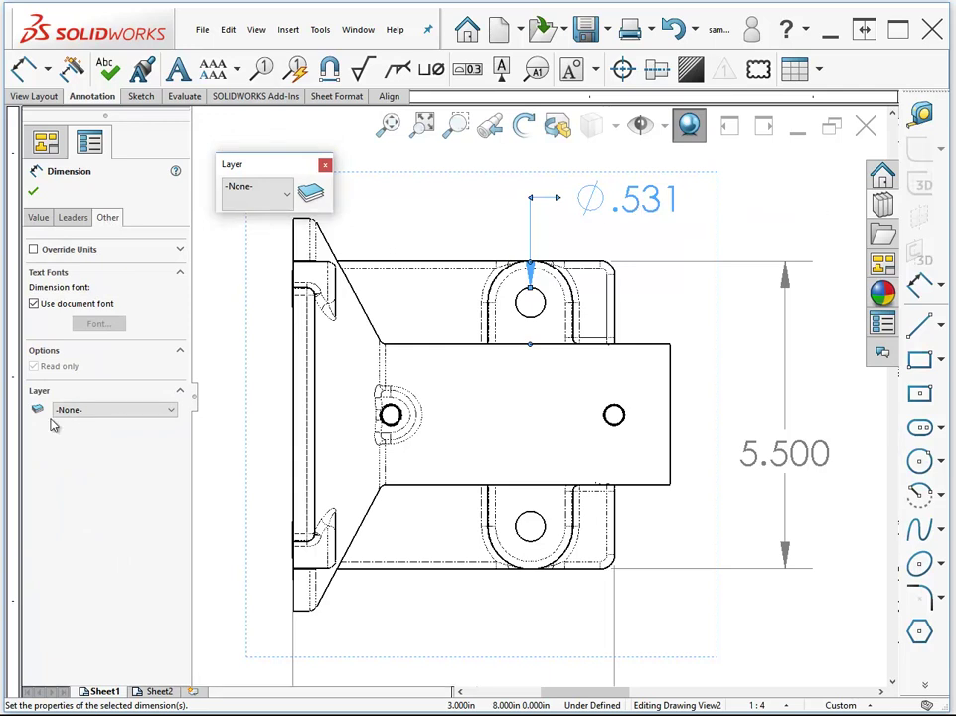
left_click(141, 416)
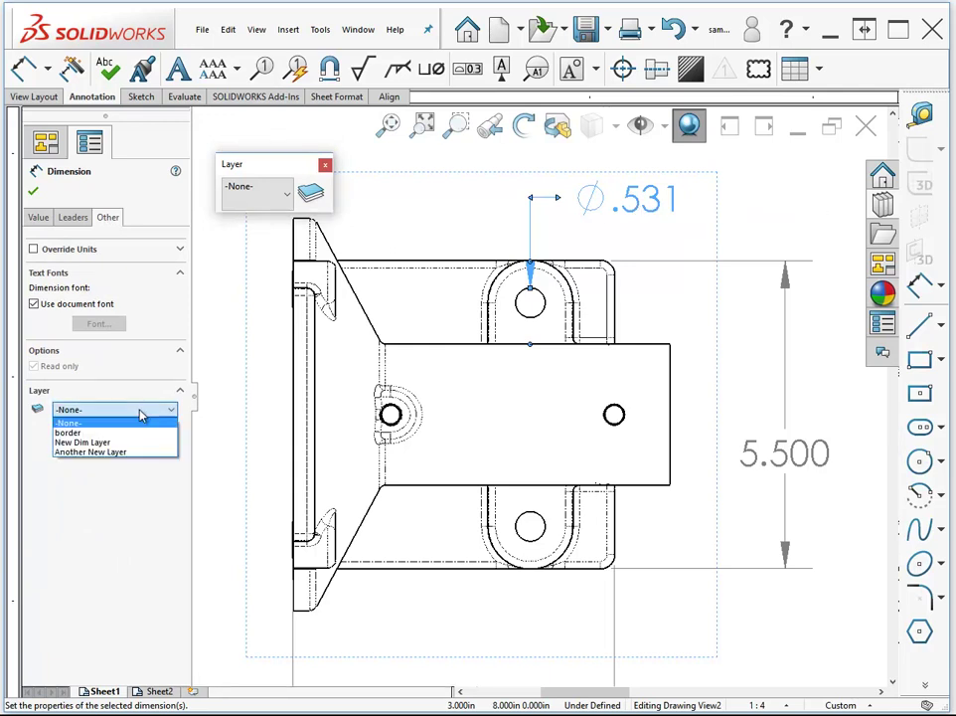
left_click(73, 452)
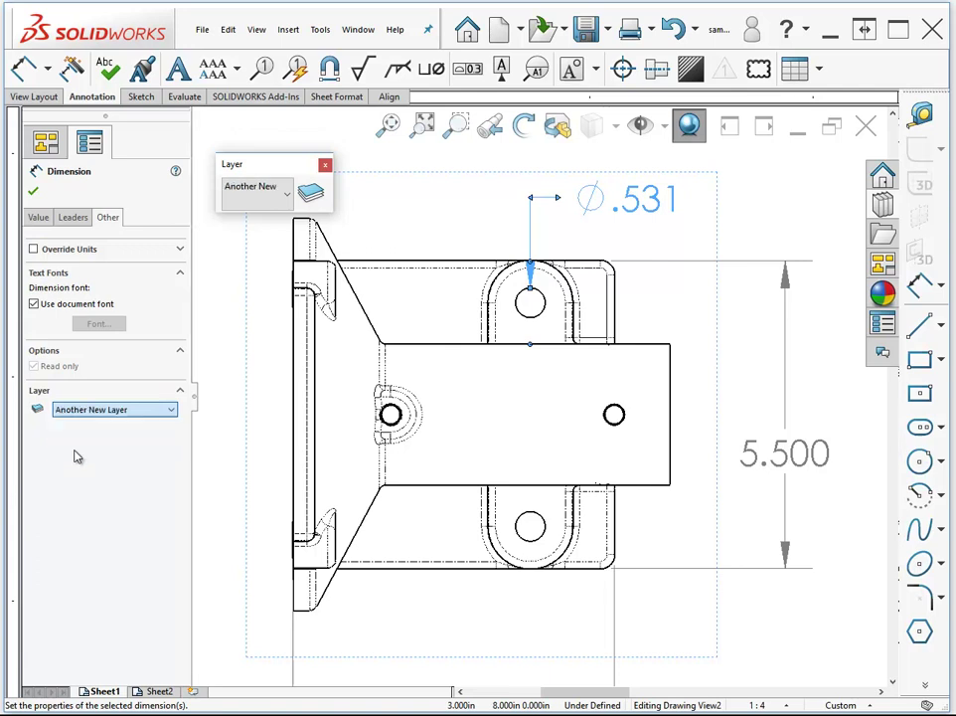
left_click(405, 225)
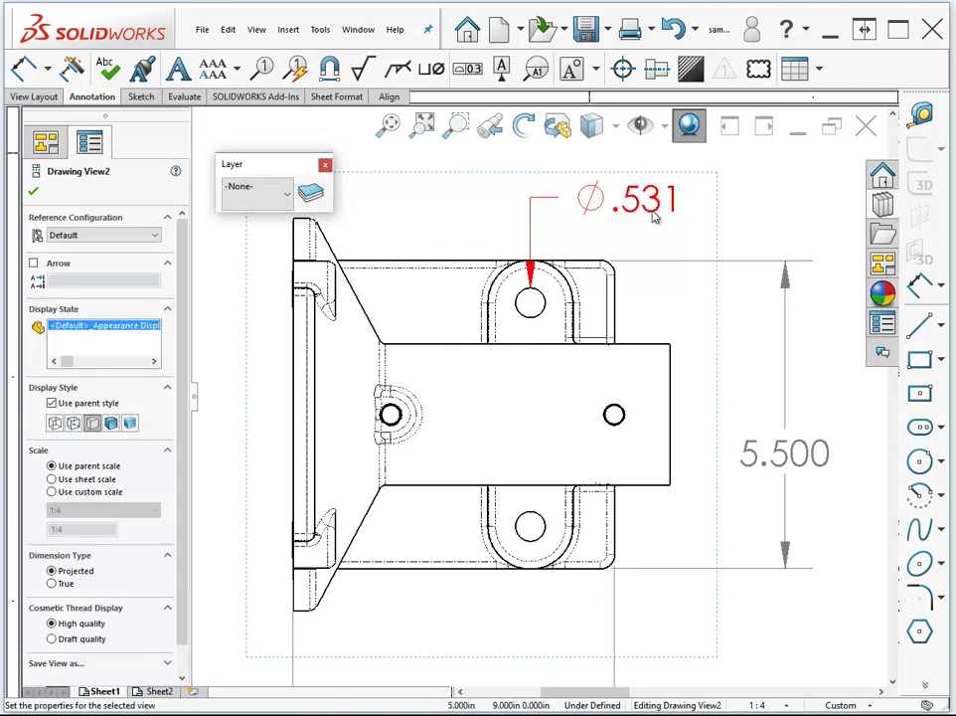
- Put the 6.750, 5.750 and 5.500 dimensions on New Dim Layer so they display blue
scroll(711, 356, "down", 5)
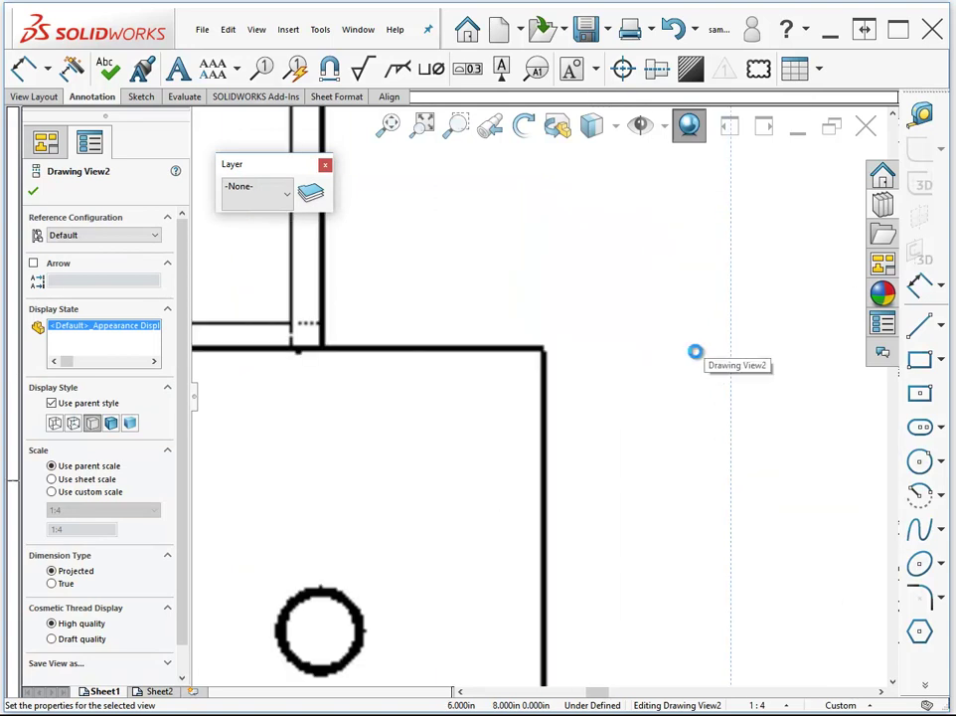
scroll(696, 354, "up", 2)
scroll(694, 354, "up", 3)
scroll(691, 363, "up", 2)
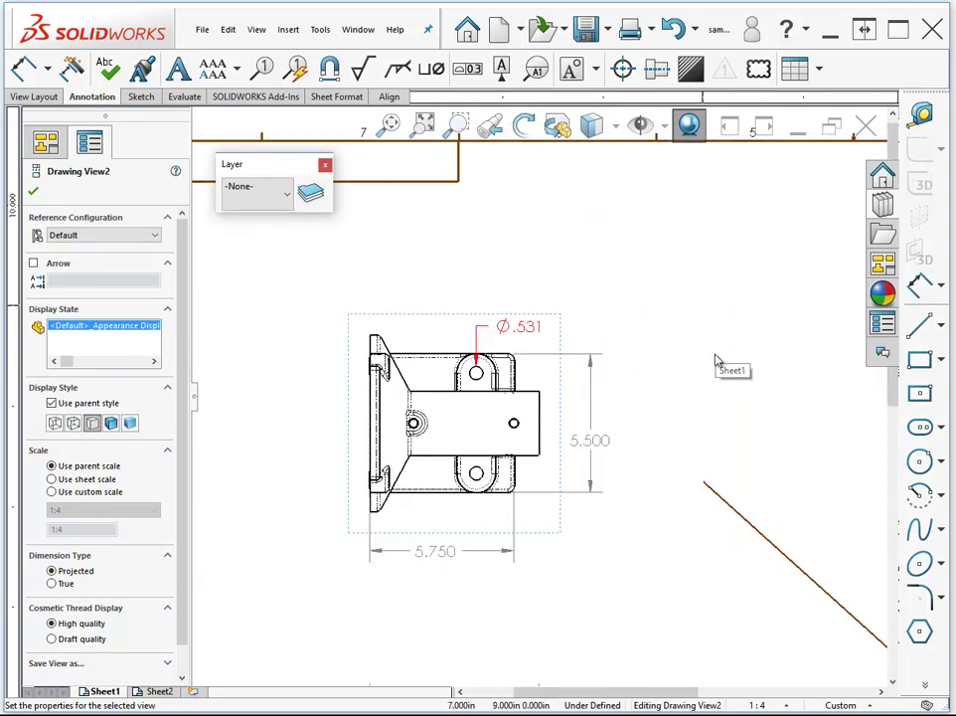
scroll(686, 417, "up", 2)
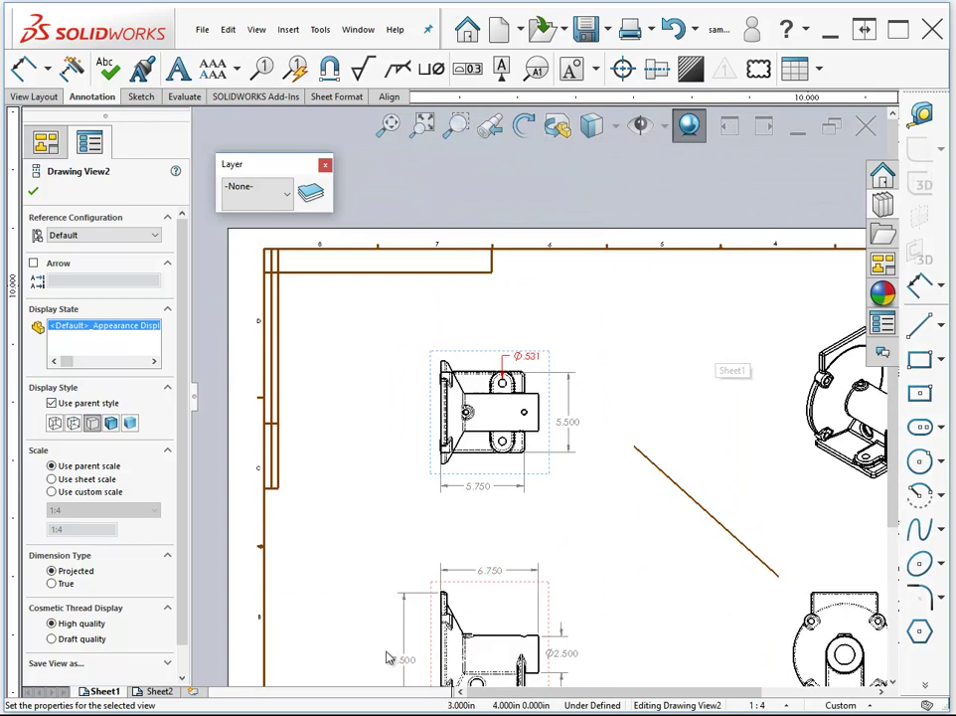
left_click(490, 571)
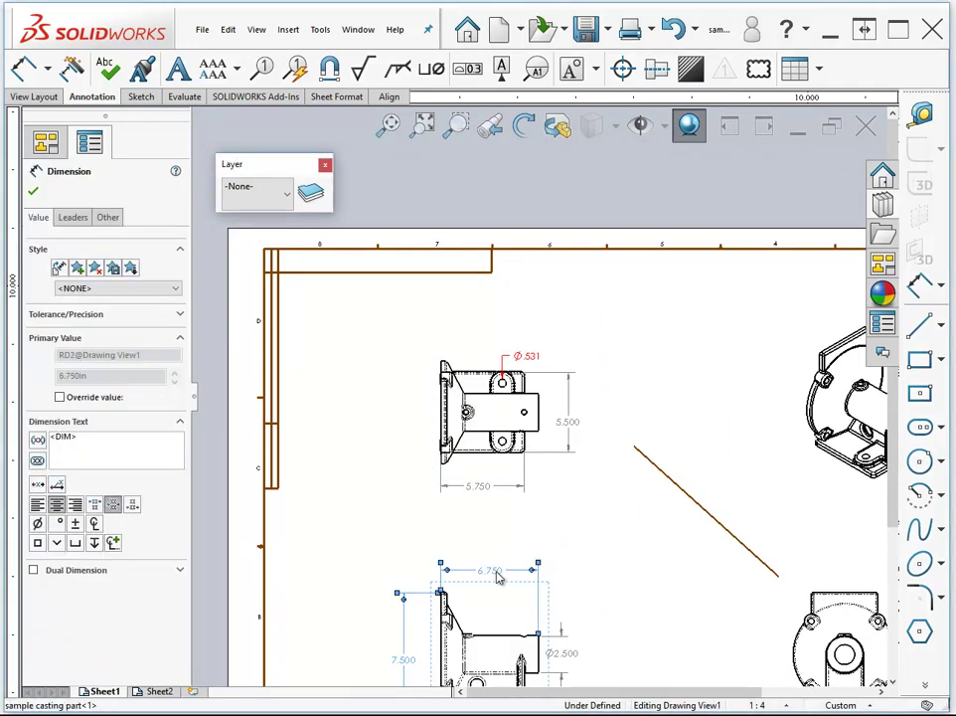
left_click(475, 485, "ctrl")
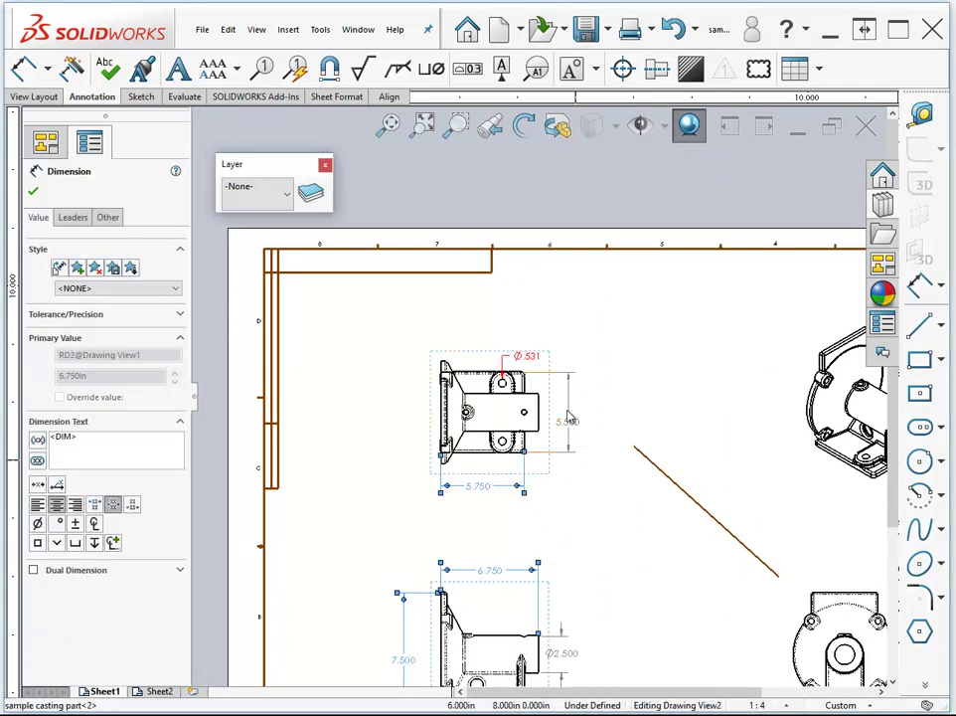
left_click(570, 425, "ctrl")
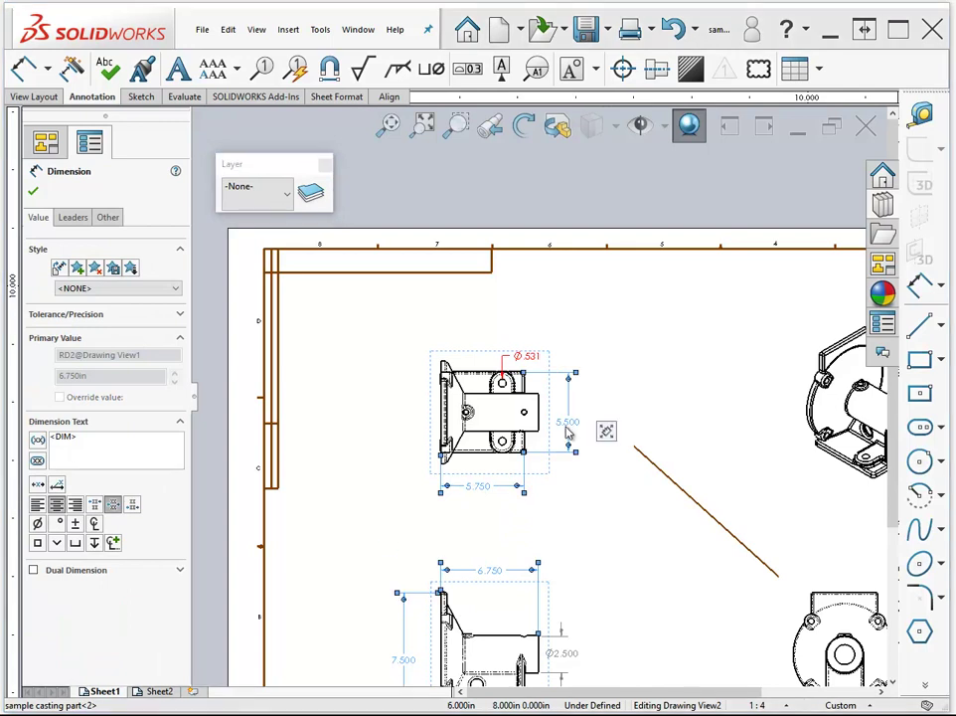
left_click(105, 218)
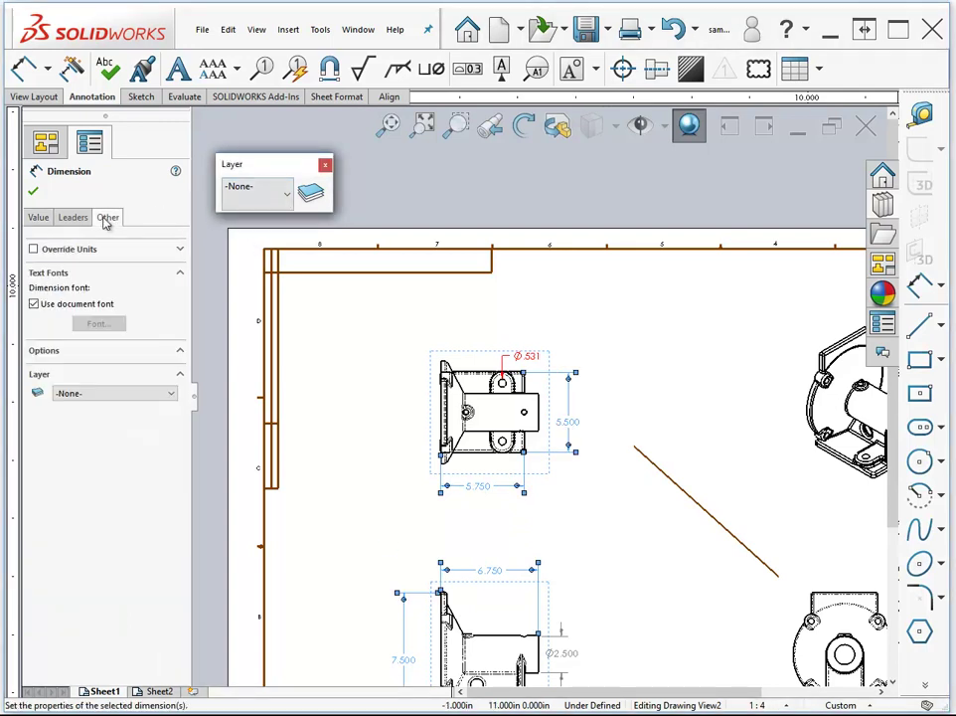
left_click(96, 394)
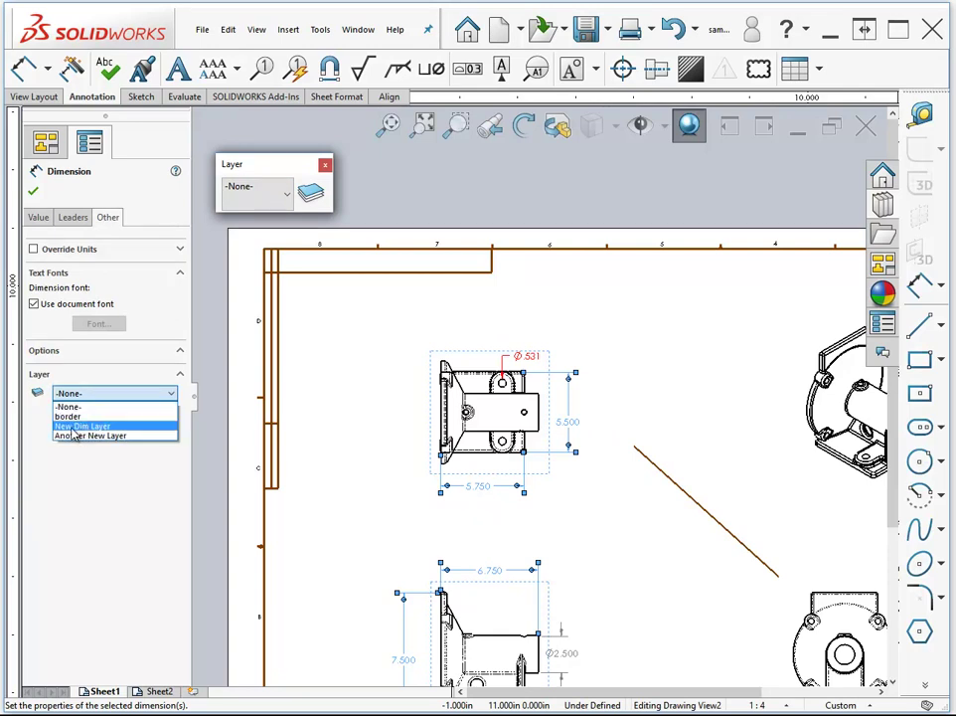
left_click(74, 427)
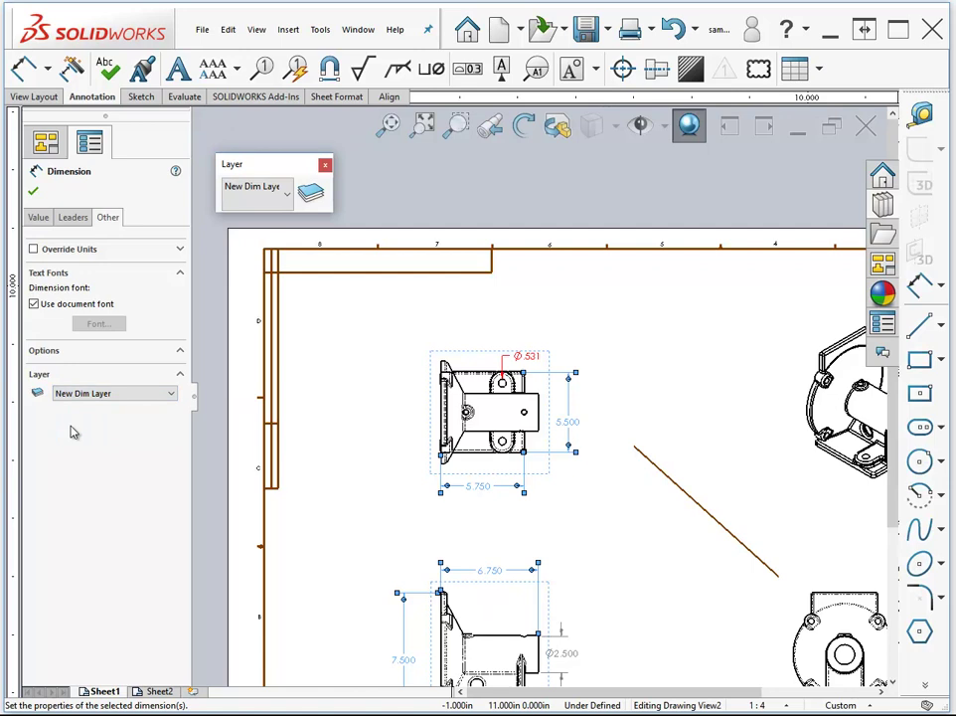
left_click(358, 422)
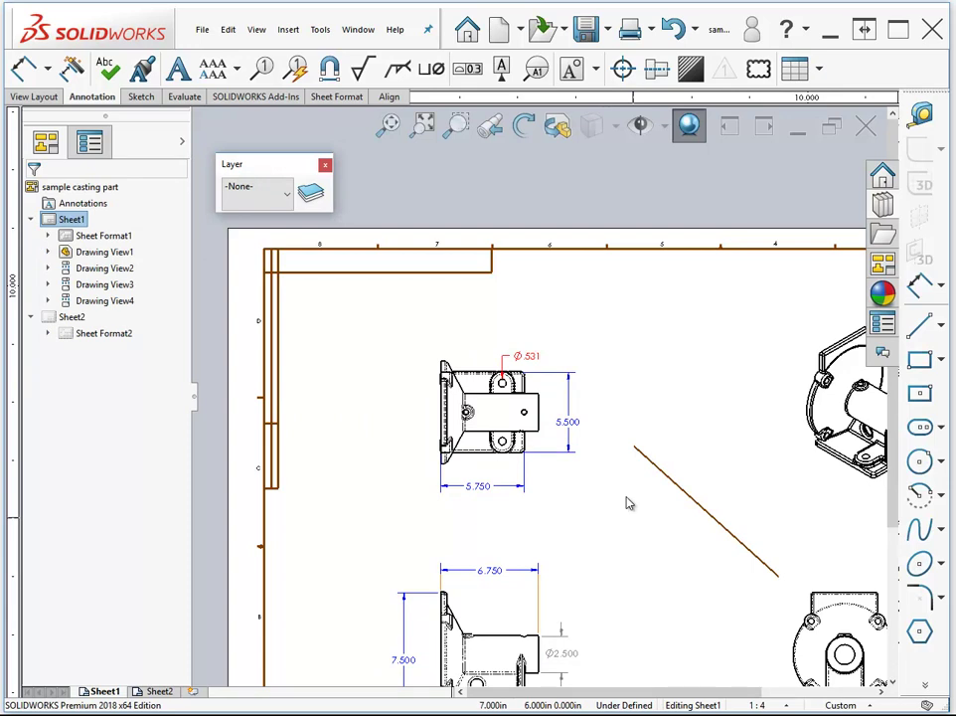
- Set the 5.500 dimension's layer back to -None- so it shows grey
left_click(565, 428)
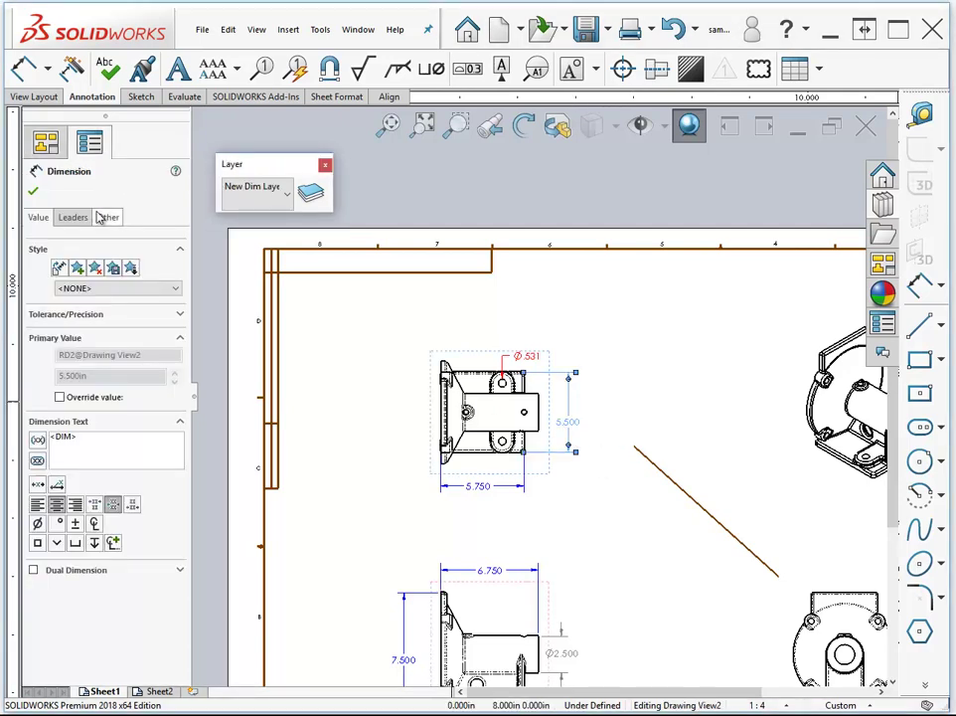
left_click(104, 221)
left_click(95, 412)
left_click(70, 422)
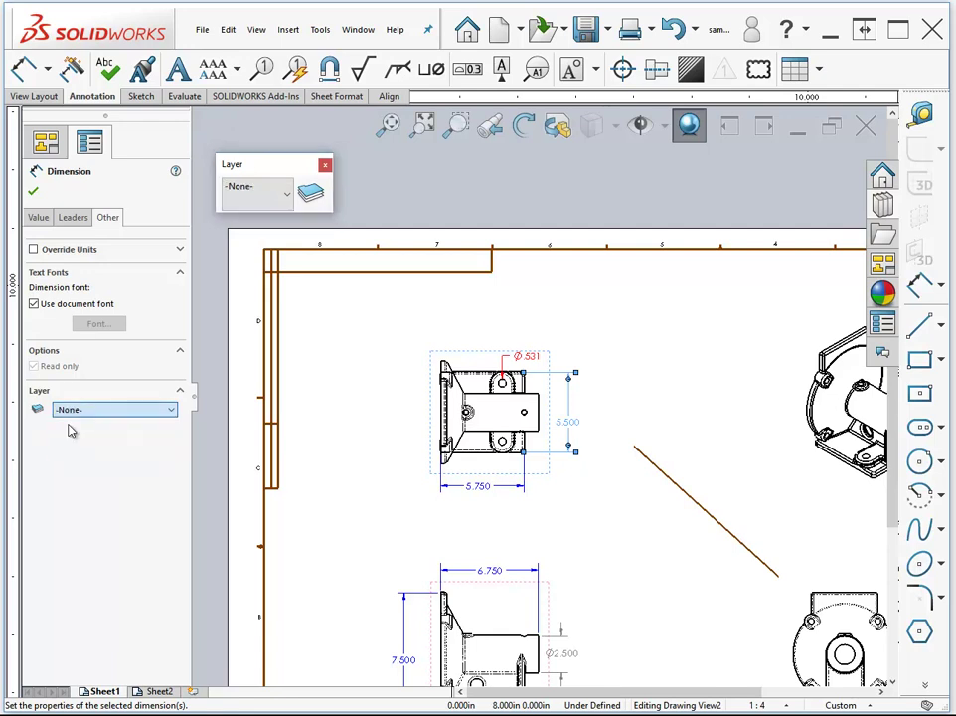
left_click(363, 442)
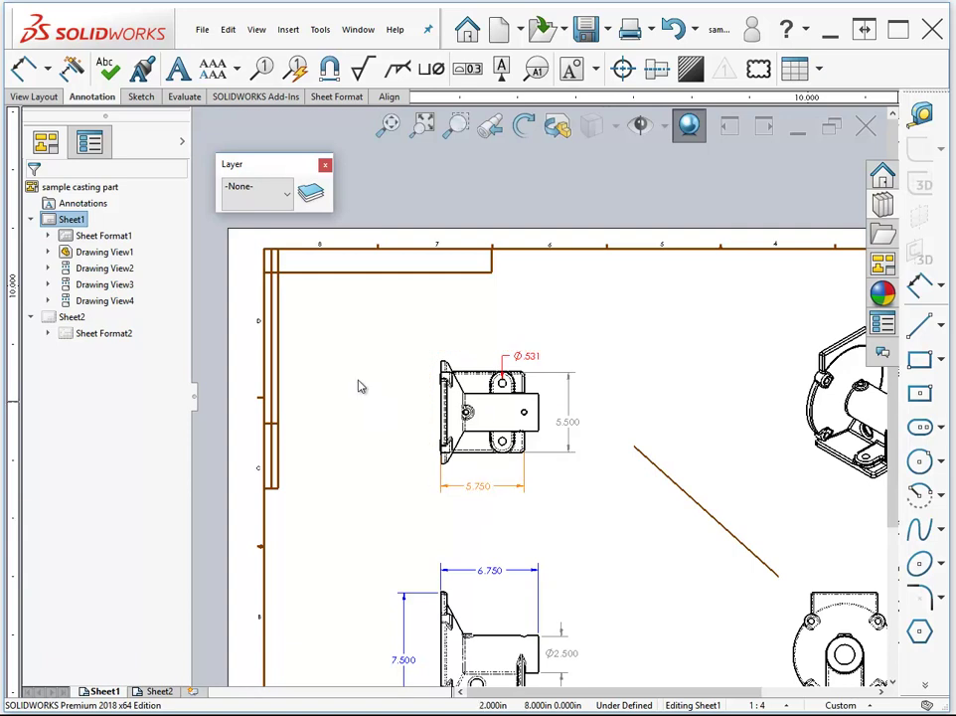
- Review the Layer Properties list of border, New Dim Layer and Another New Layer, then close it
left_click(312, 192)
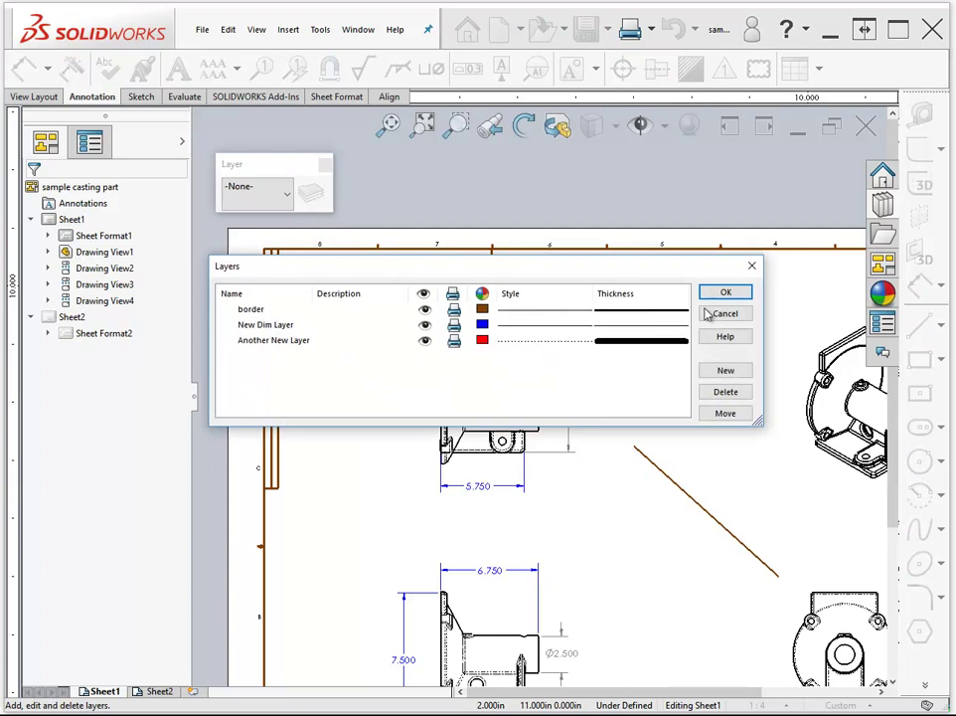
left_click(752, 267)
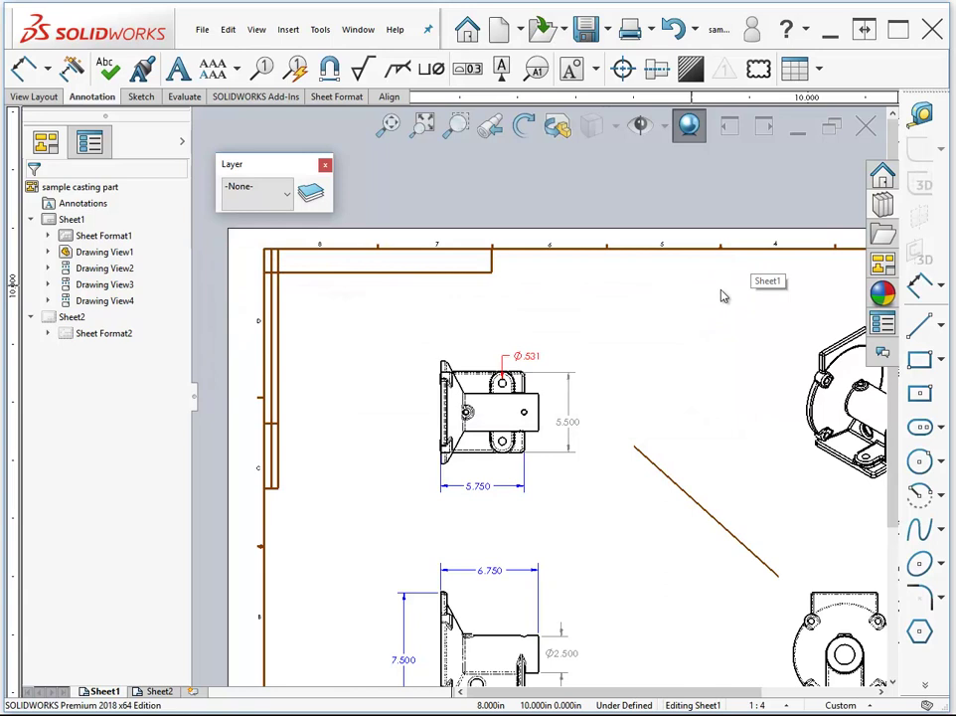
- Show the Document Properties Line Thickness settings, from Thin 0.0071in to Thick(6) 0.0787in
left_click(314, 31)
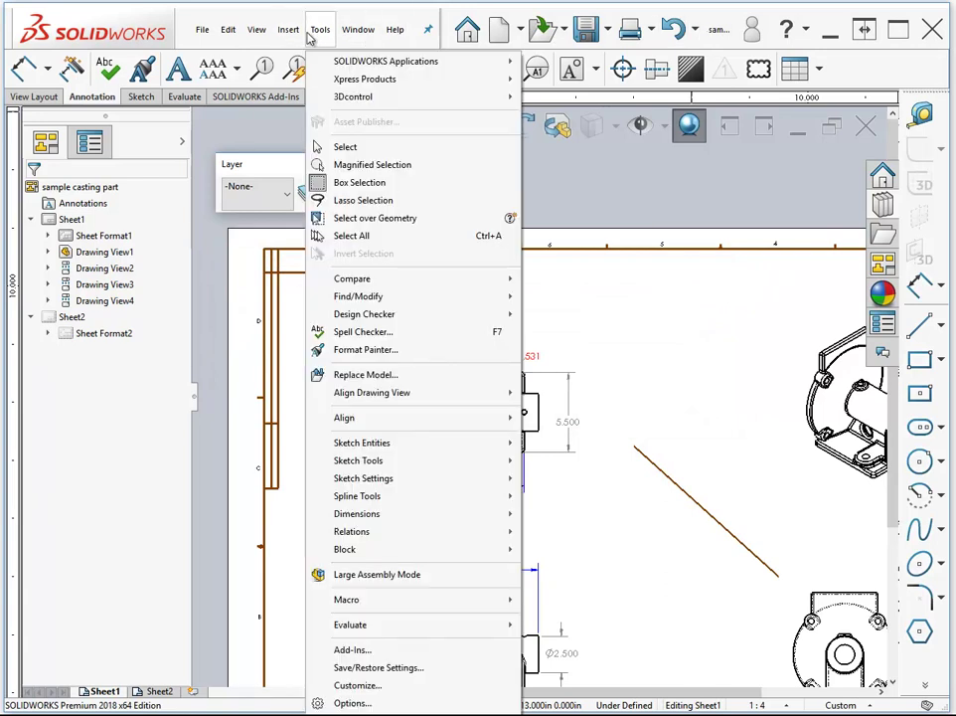
left_click(343, 701)
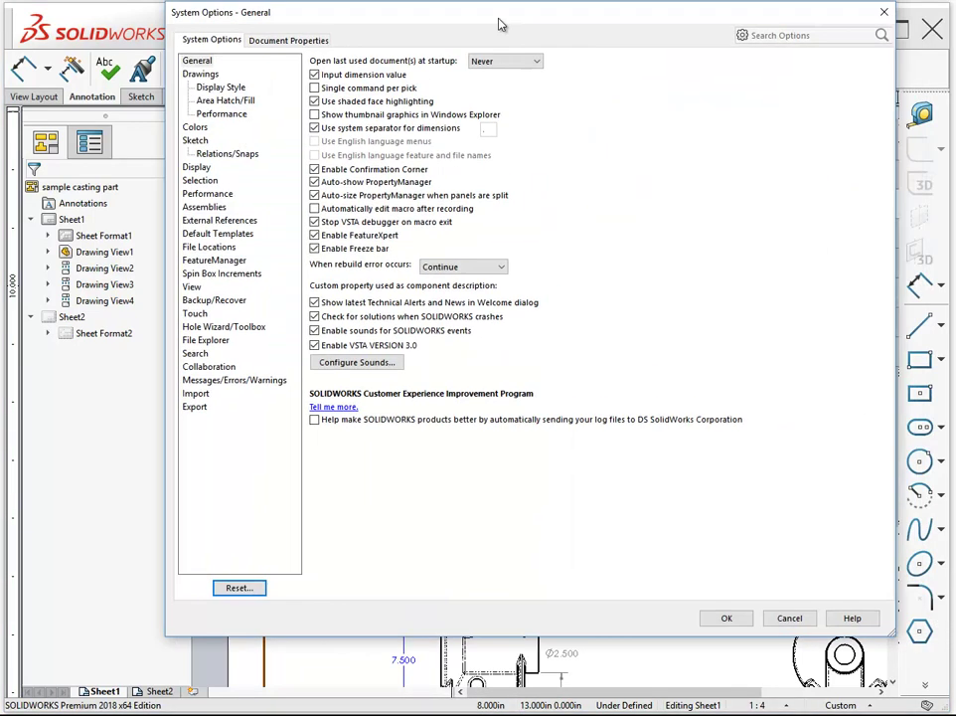
left_click_drag(502, 26, 471, 78)
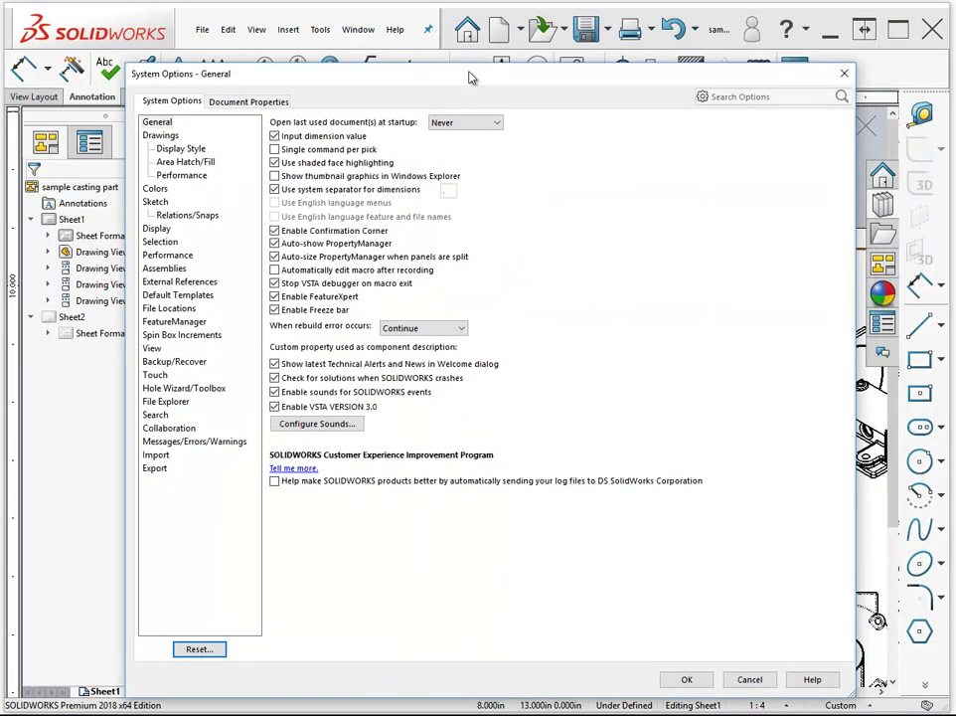
left_click(250, 100)
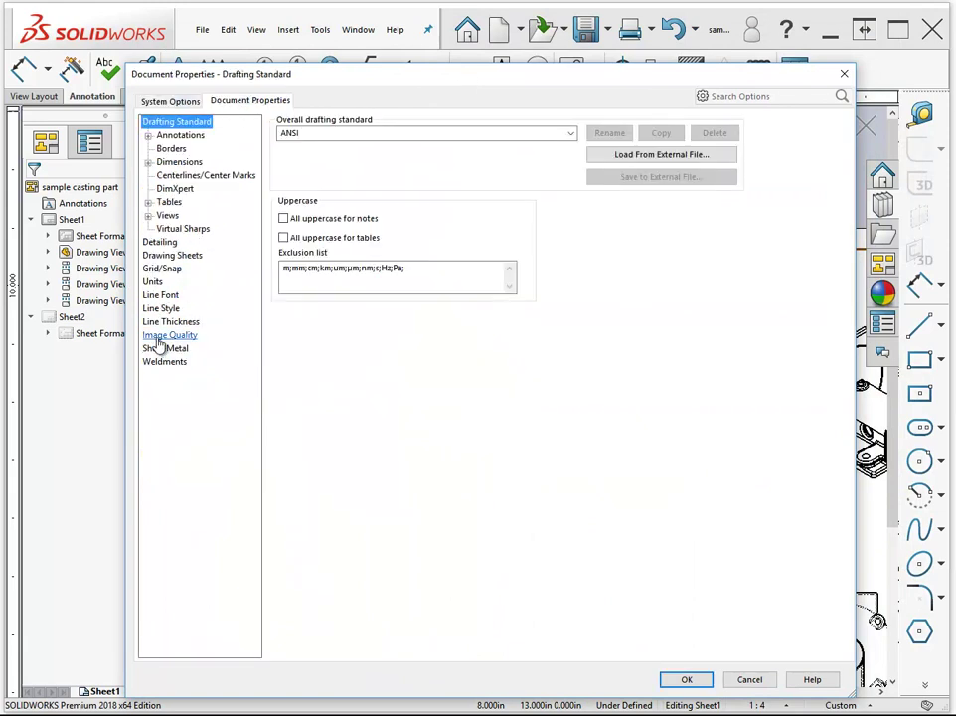
left_click(167, 324)
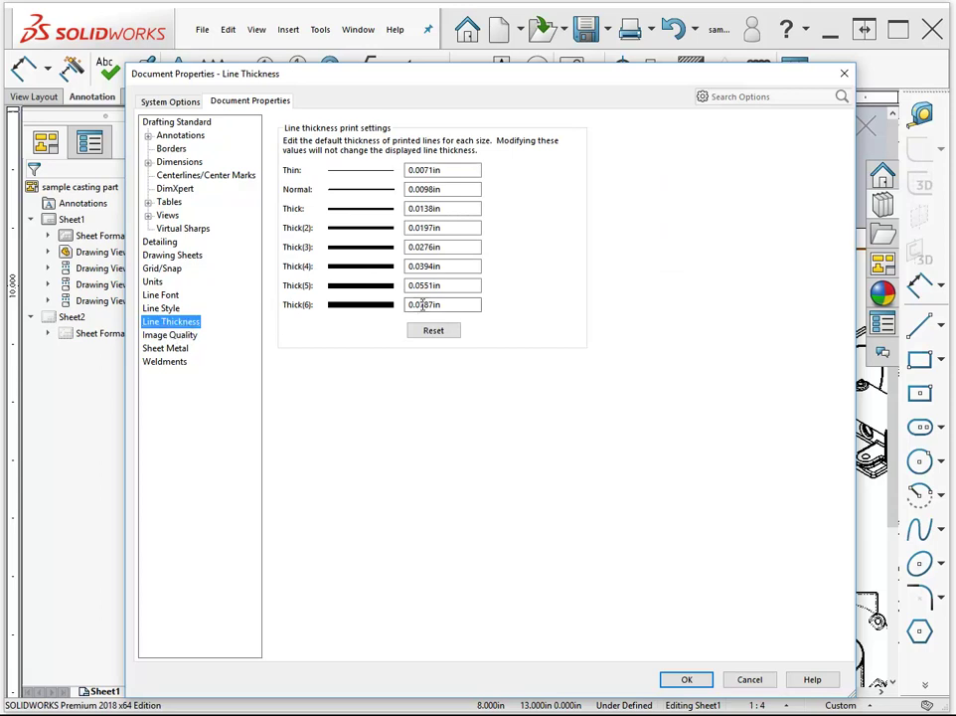
left_click_drag(443, 305, 404, 303)
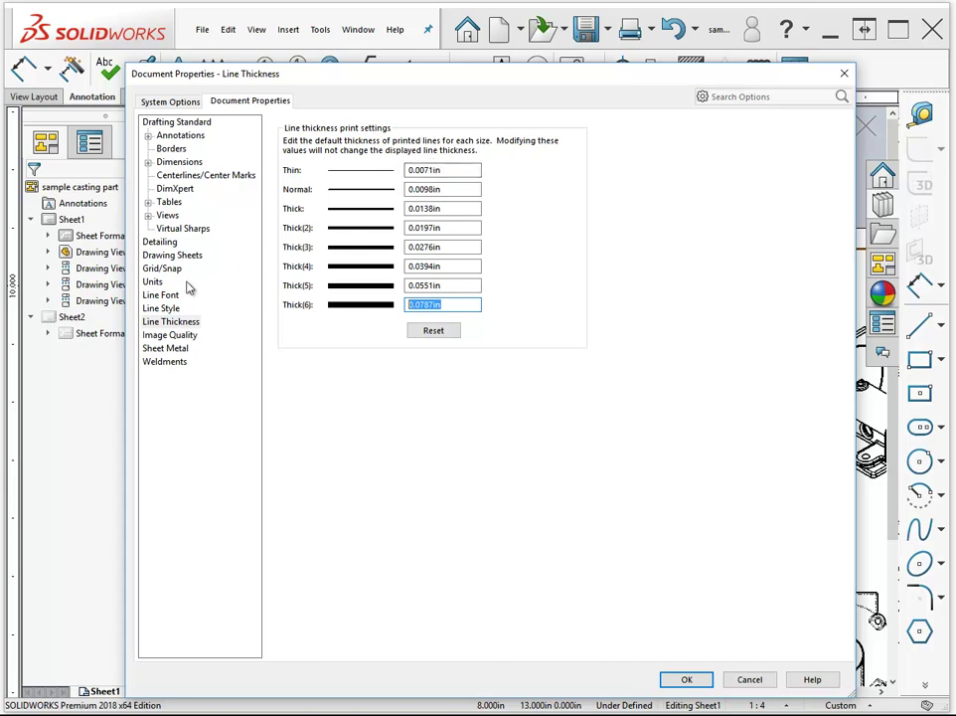
- On the Line Style page, add an entry named 'new line style'
left_click(159, 310)
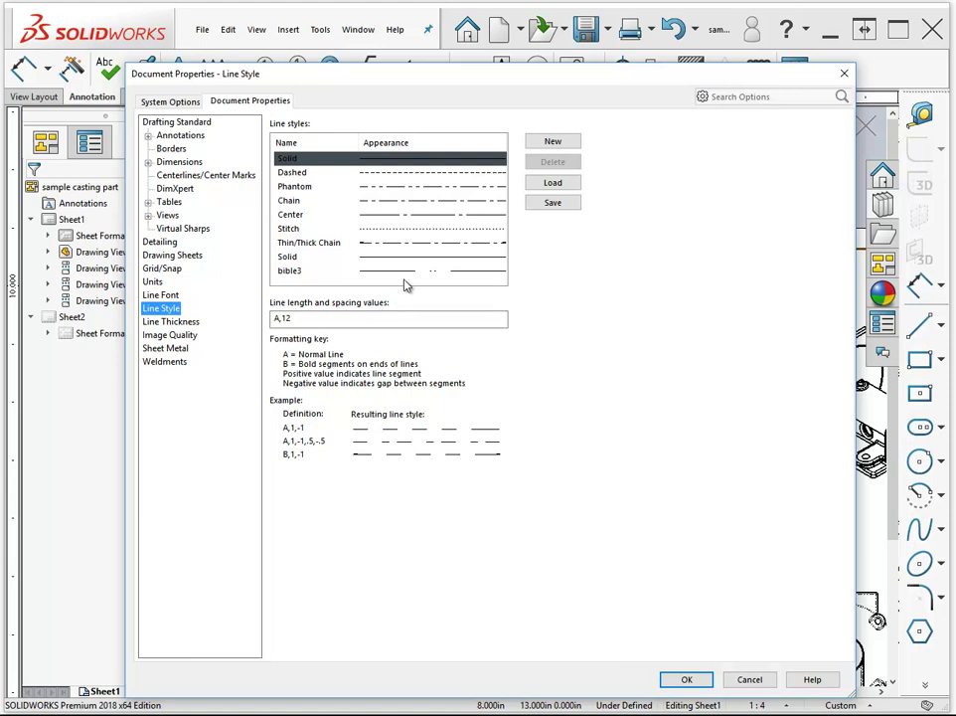
left_click(547, 145)
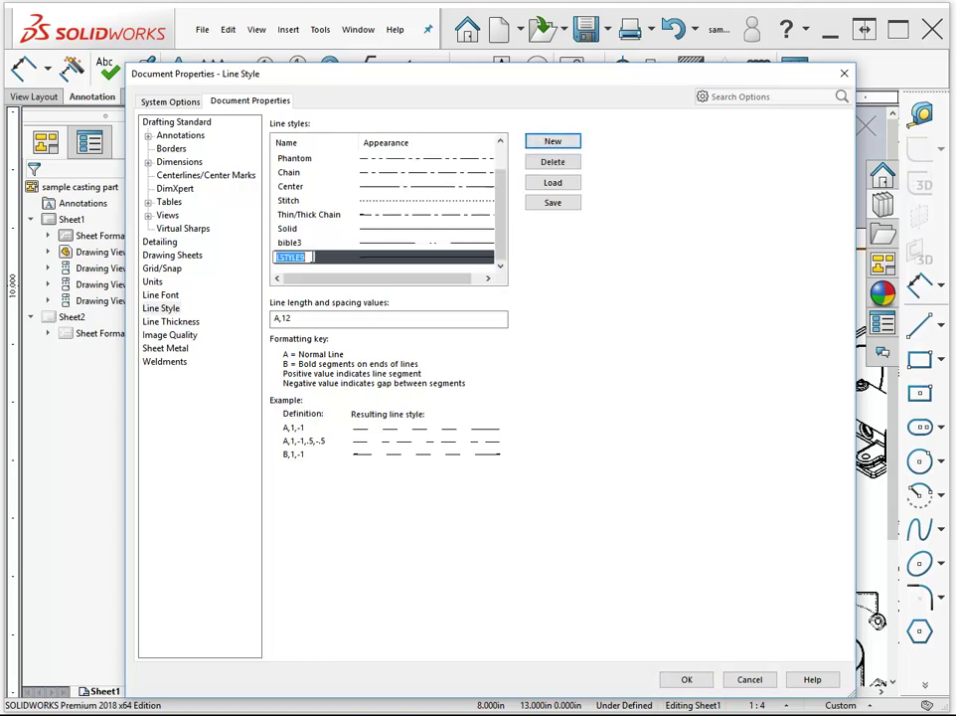
type("new line typ")
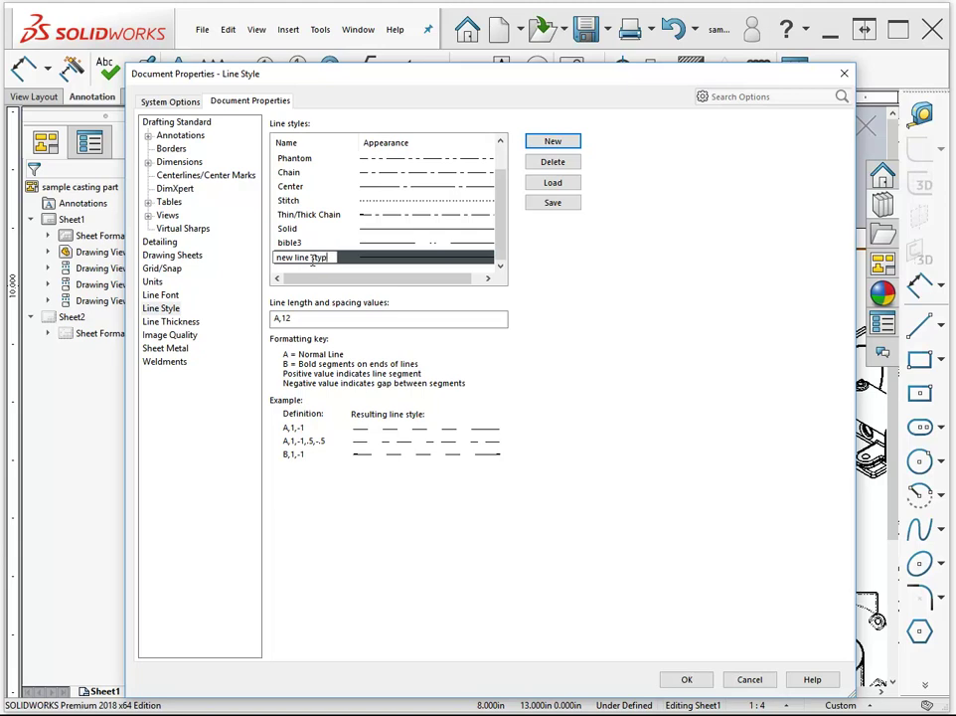
key("BackSpace")
key("BackSpace")
key("BackSpace")
type("style")
key("Tab")
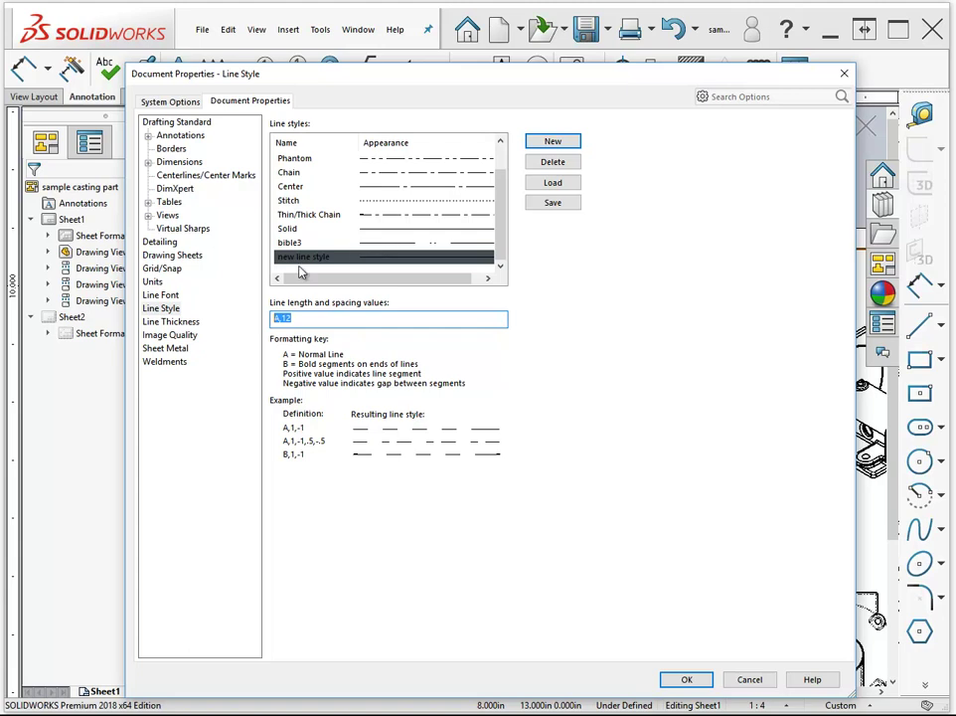
- Show the Line Font page, with Visible Edges solid at 0.0098in thickness
left_click(161, 296)
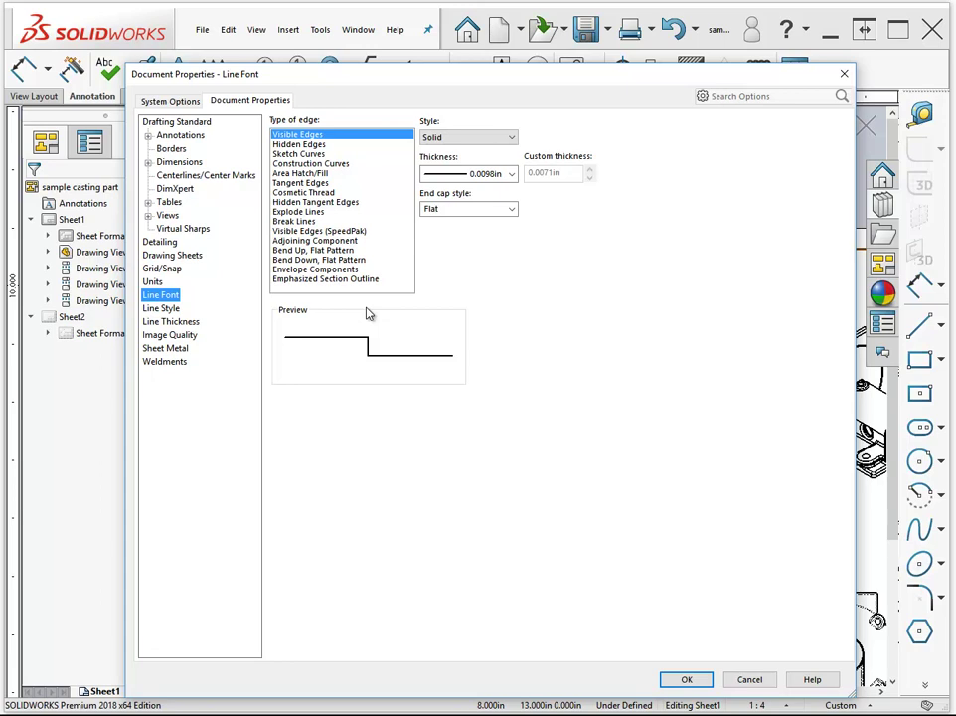
- Close Document Properties, fit the sheet, and float the Line Format toolbar over the drawing
left_click(843, 73)
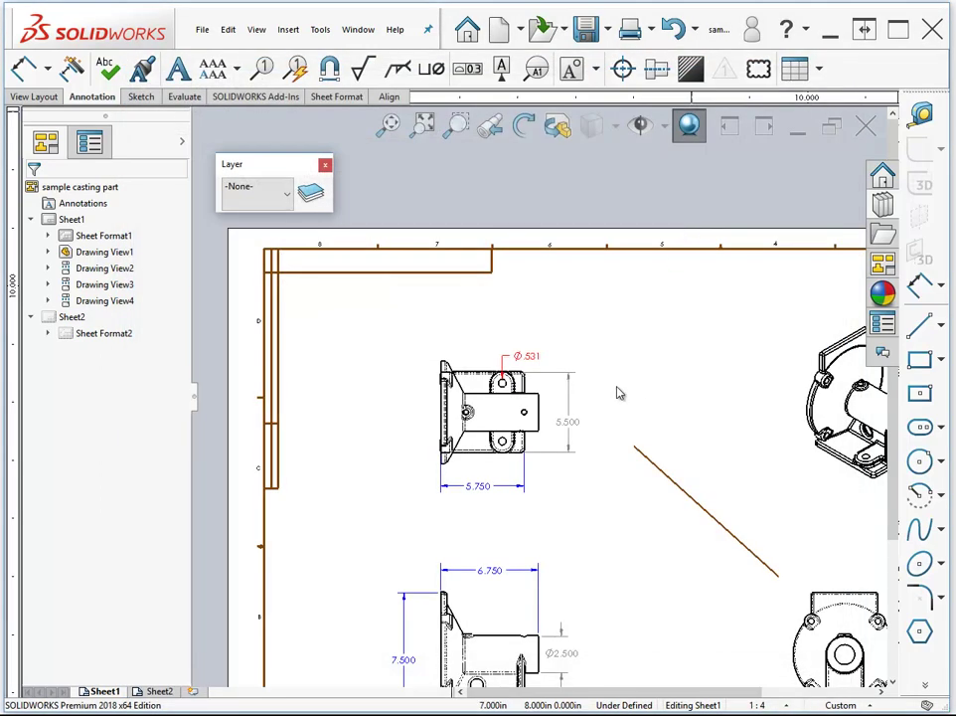
key("f")
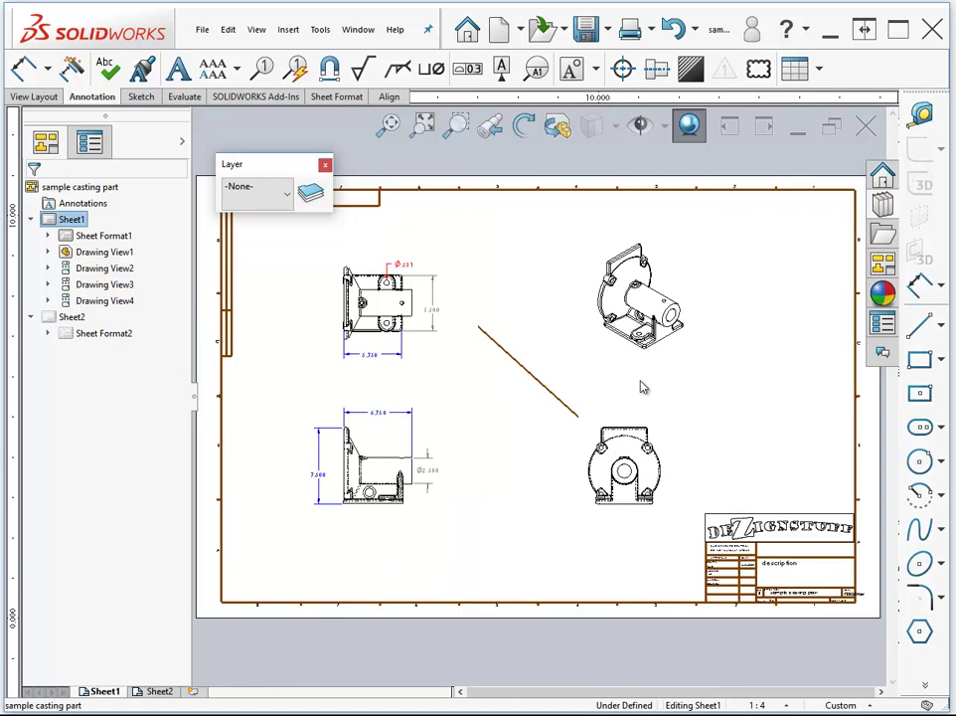
right_click(506, 79)
left_click(527, 517)
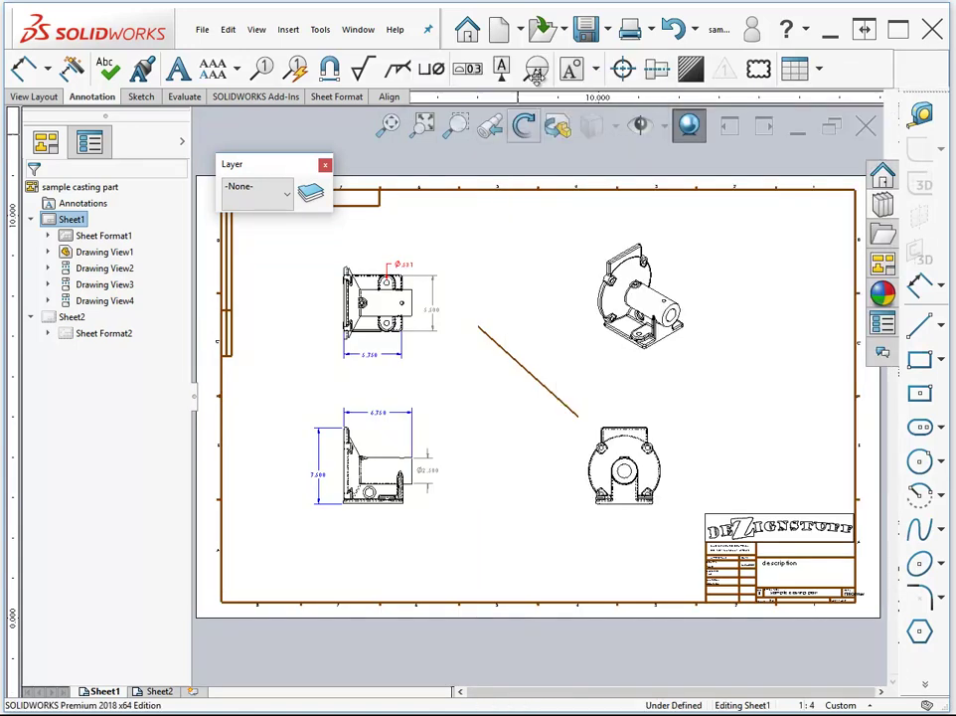
left_click_drag(548, 81, 553, 207)
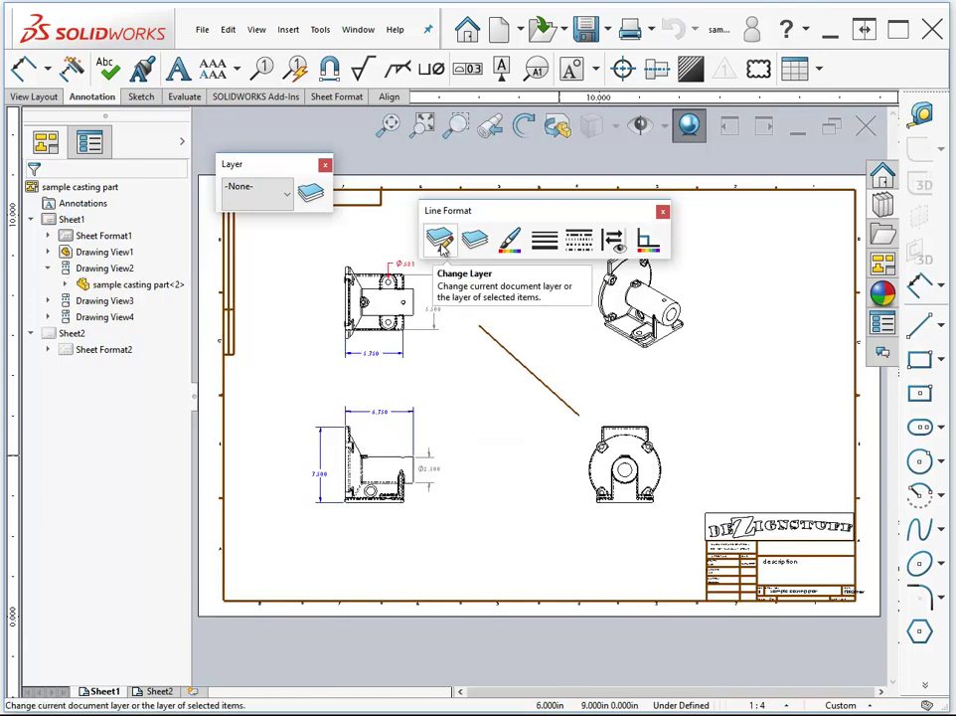
- Colour the diagonal sketch line green
double_click(524, 309)
left_click(510, 249)
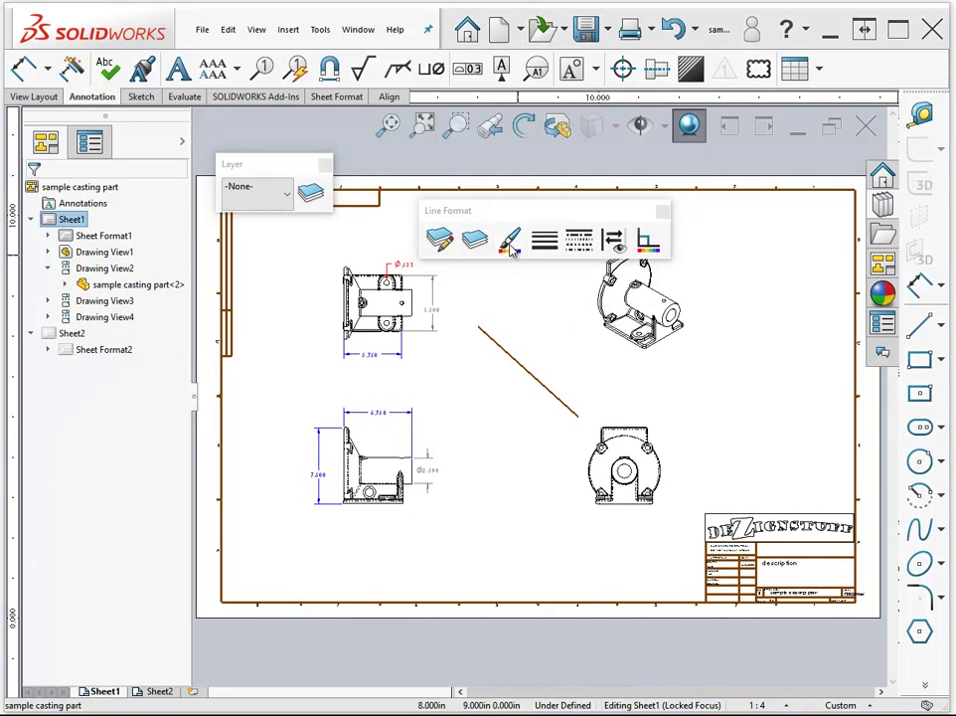
left_click_drag(461, 232, 302, 220)
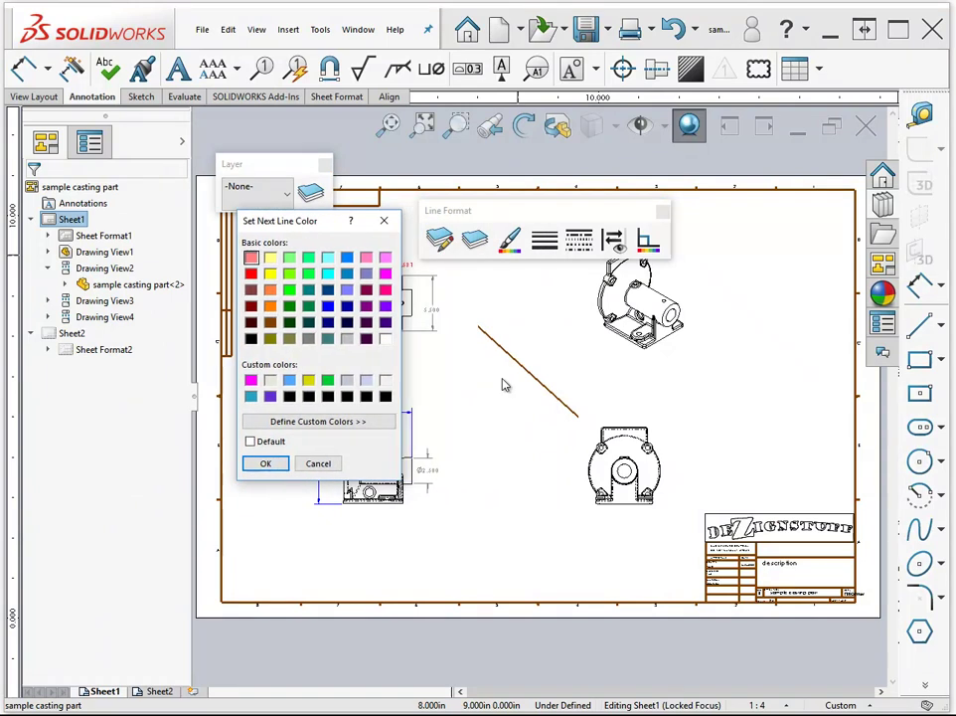
left_click(315, 465)
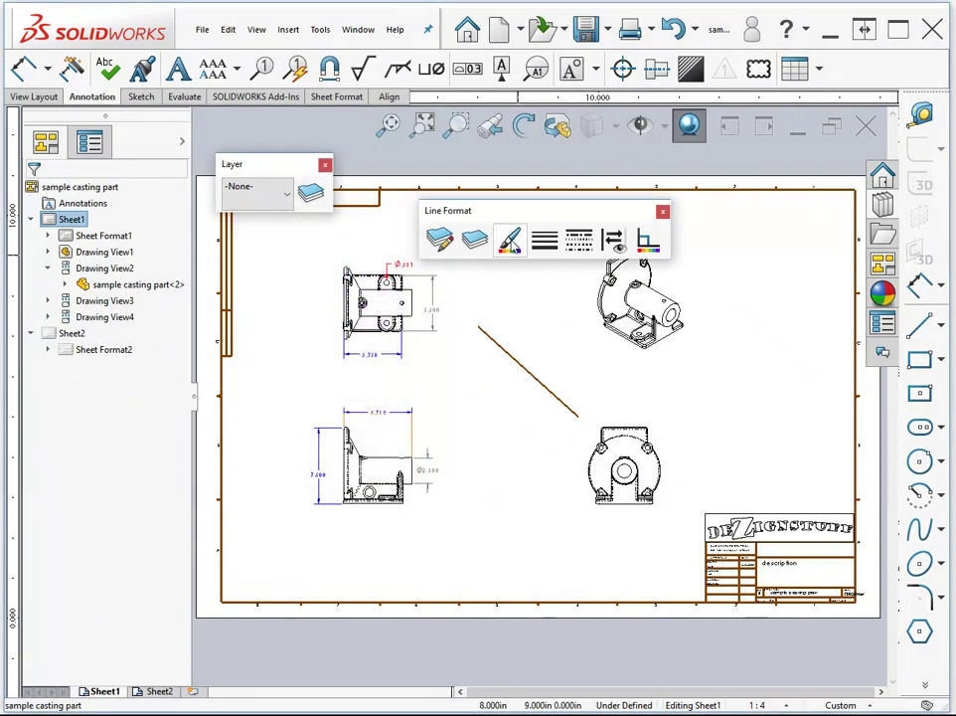
left_click(525, 371)
left_click(513, 245)
left_click(449, 303)
left_click(423, 475)
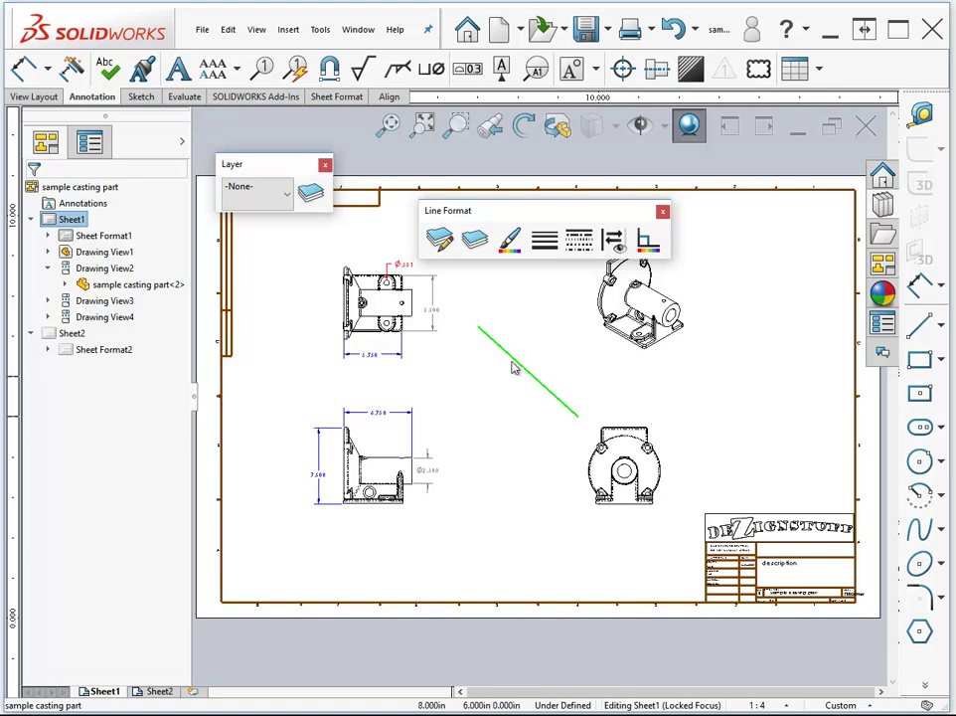
- Give the diagonal line a heavy thickness and the Thin/Thick Chain line style
left_click(524, 370)
left_click(544, 240)
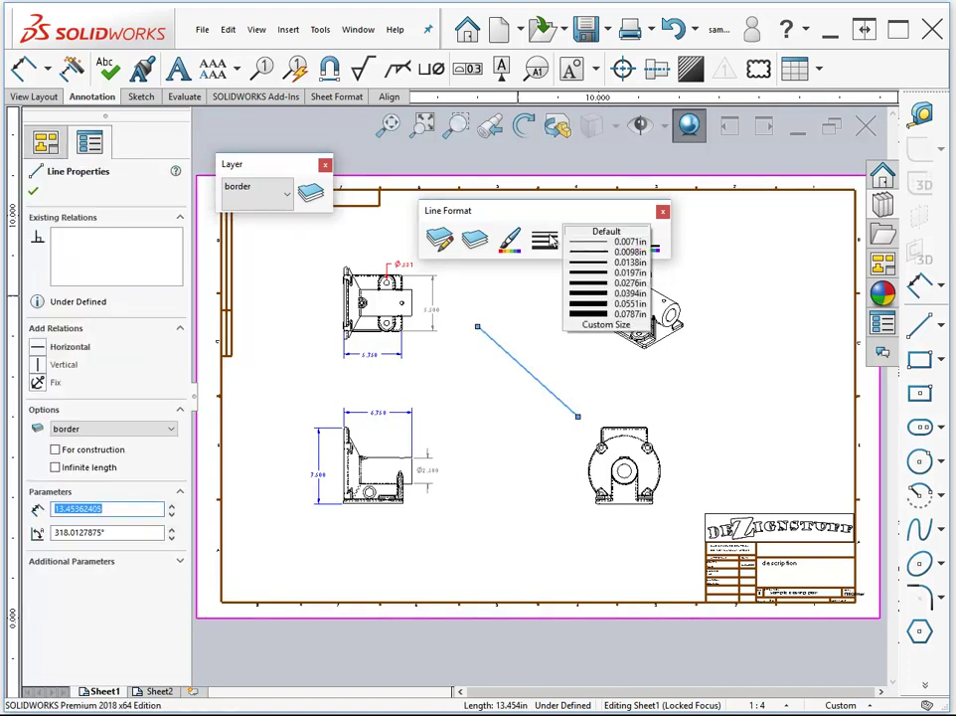
left_click(606, 314)
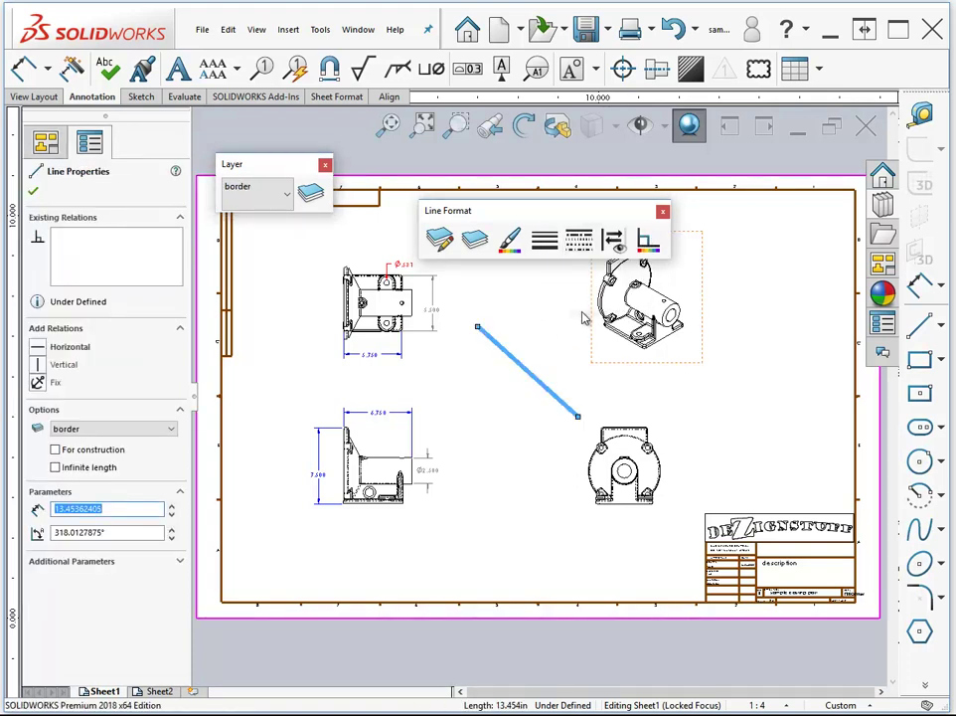
left_click(562, 338)
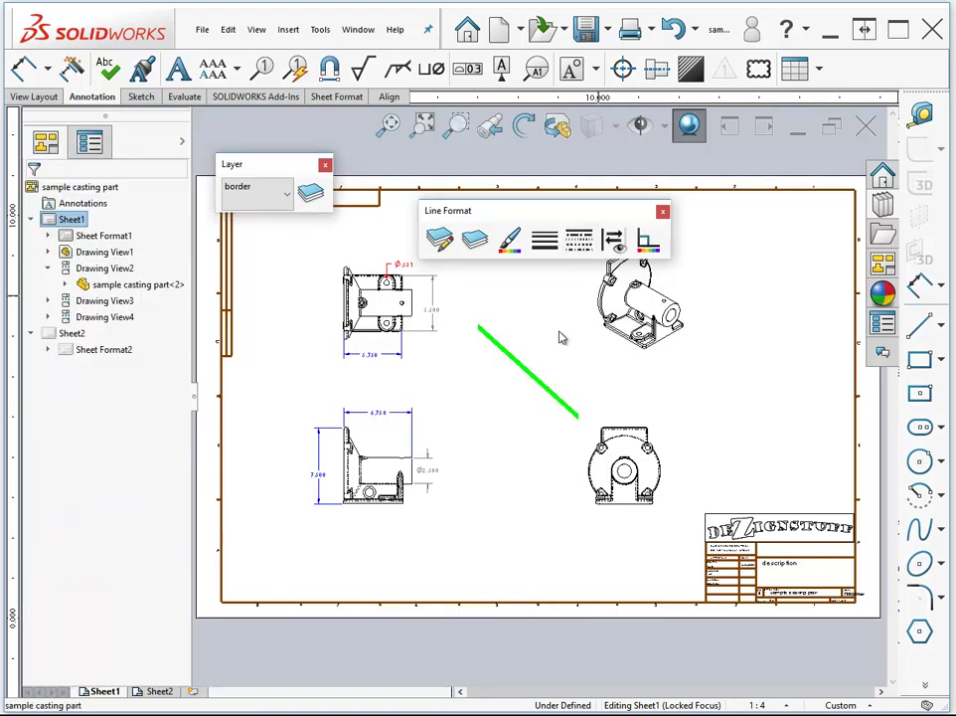
left_click(521, 370)
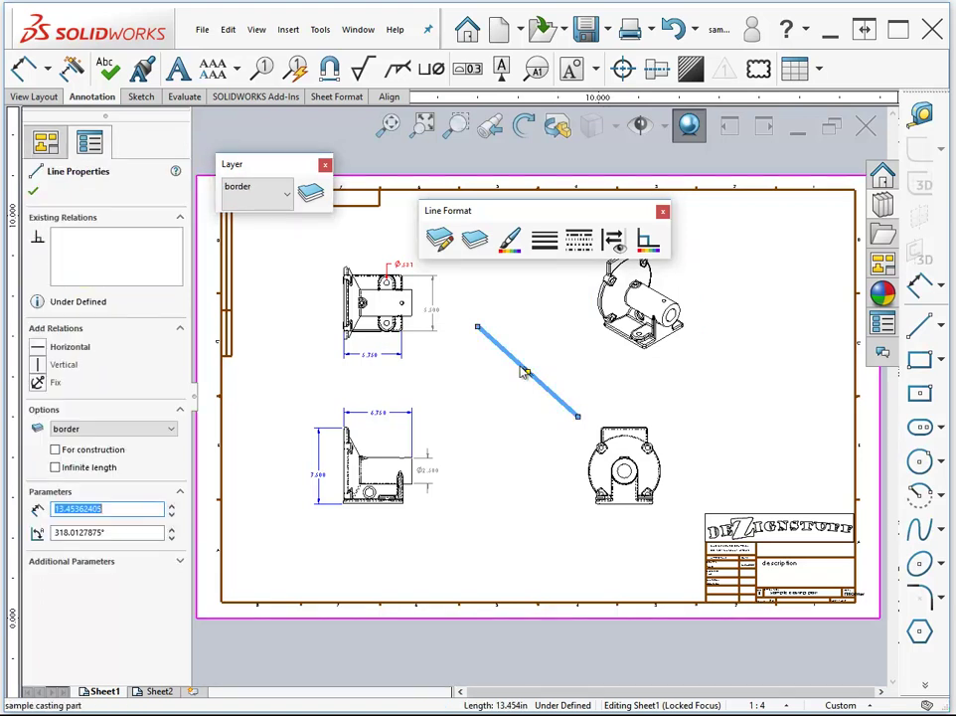
left_click(582, 250)
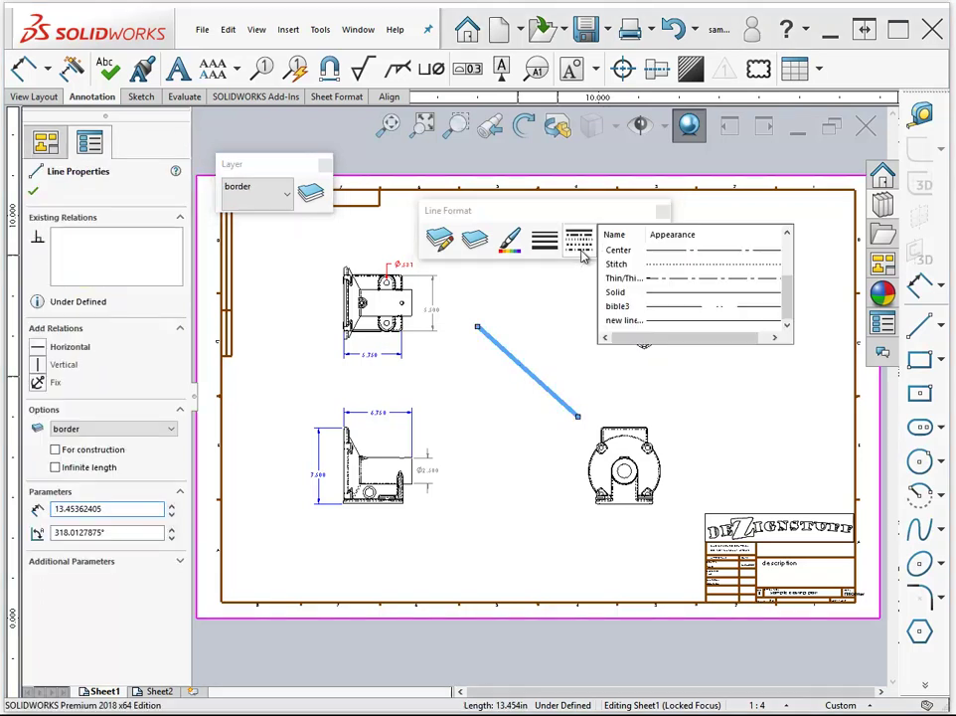
left_click(684, 280)
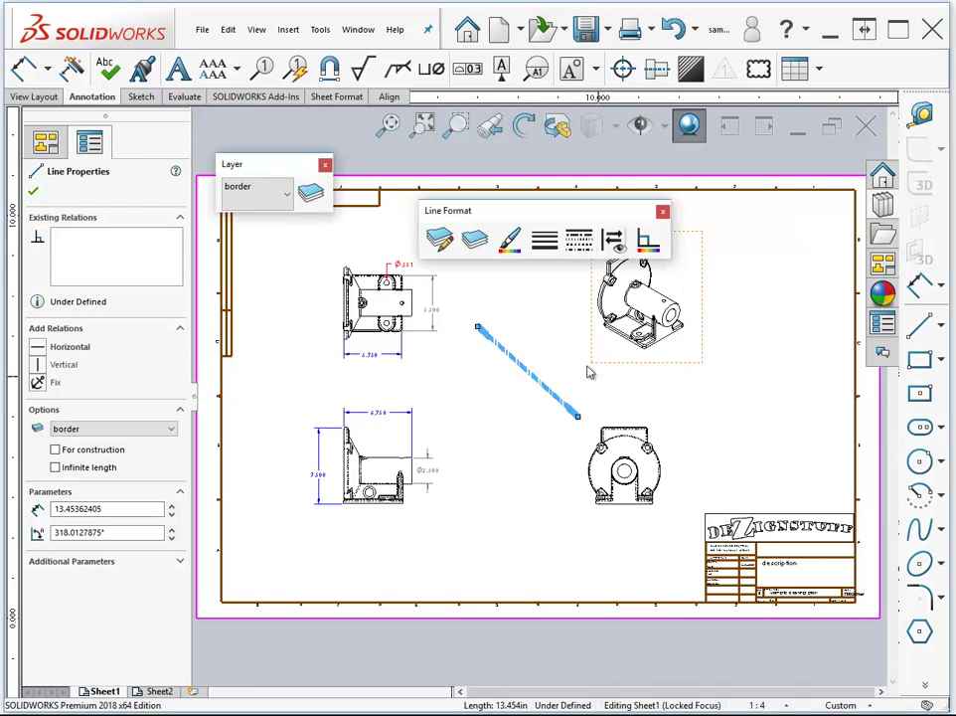
- Stretch the green line's lower endpoint right below the isometric view, then zoom to inspect it
left_click_drag(577, 416, 709, 386)
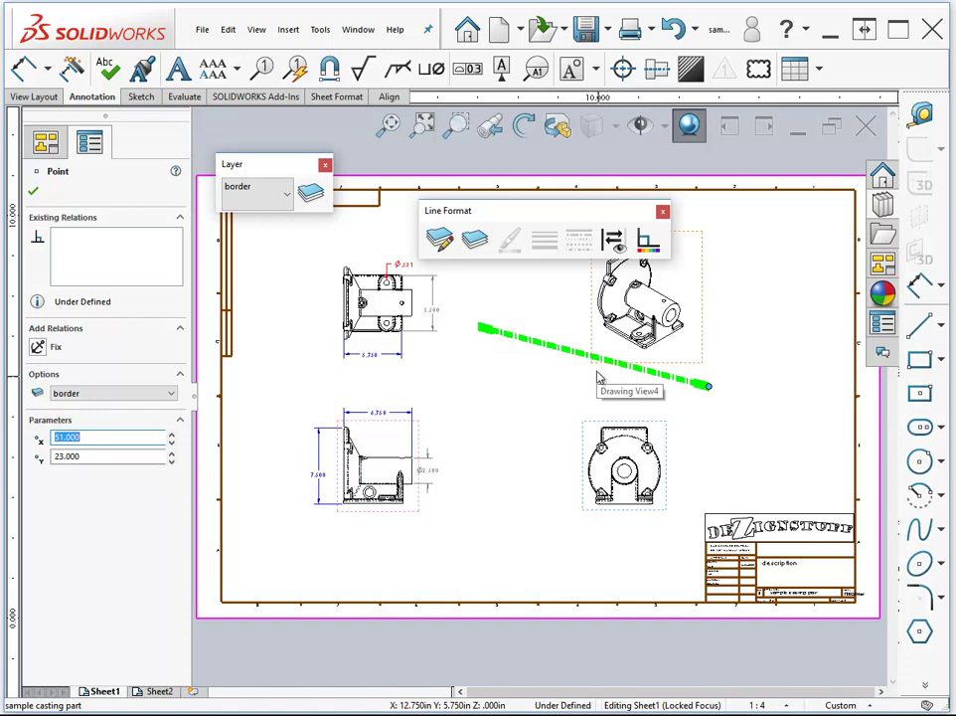
scroll(591, 368, "down", 1)
scroll(576, 363, "down", 1)
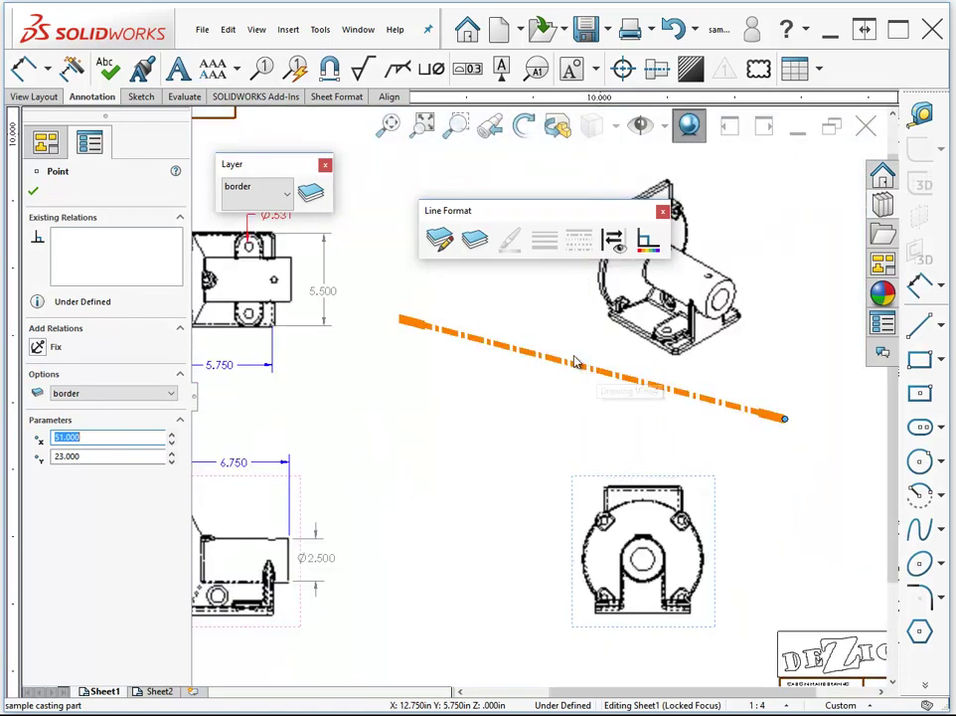
scroll(575, 362, "down", 3)
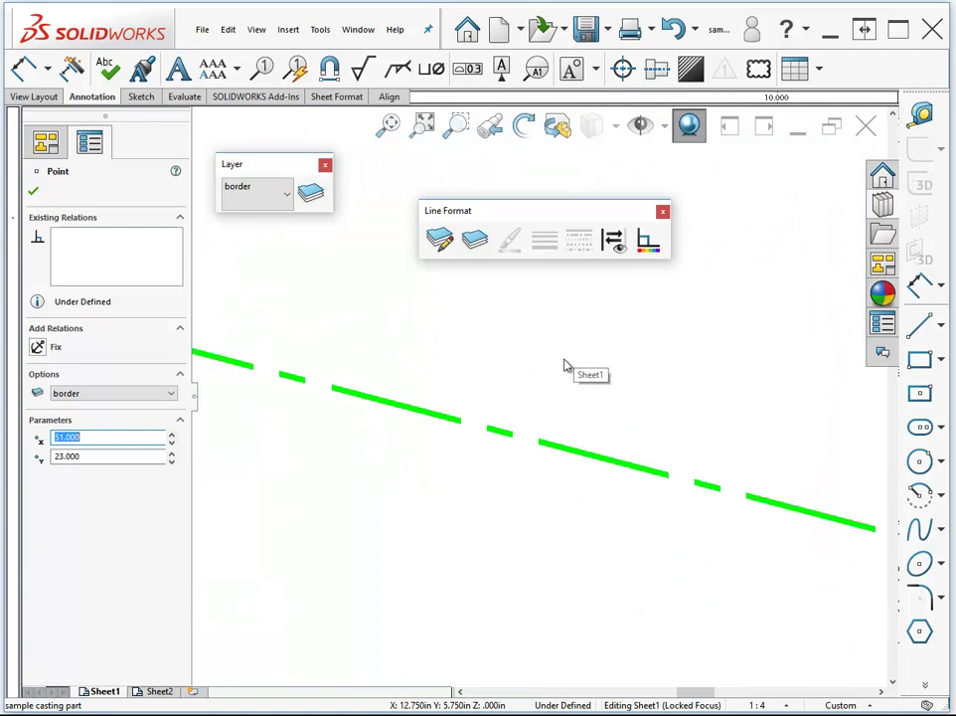
scroll(516, 445, "down", 3)
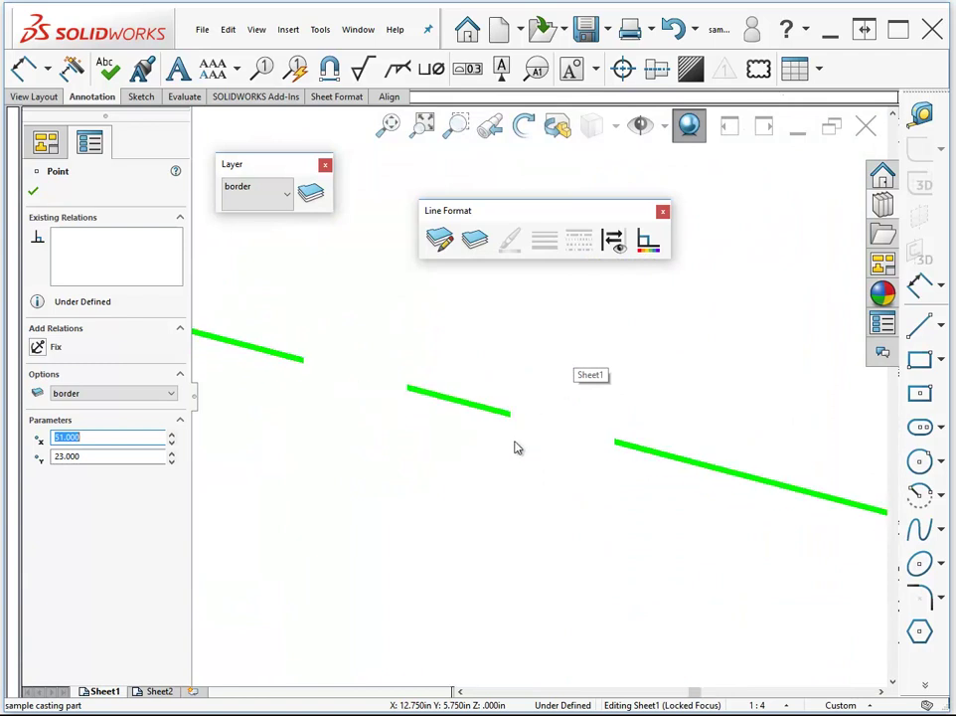
scroll(519, 449, "down", 1)
scroll(521, 452, "up", 2)
scroll(521, 452, "up", 1)
scroll(522, 451, "up", 1)
scroll(523, 450, "up", 1)
scroll(521, 451, "up", 1)
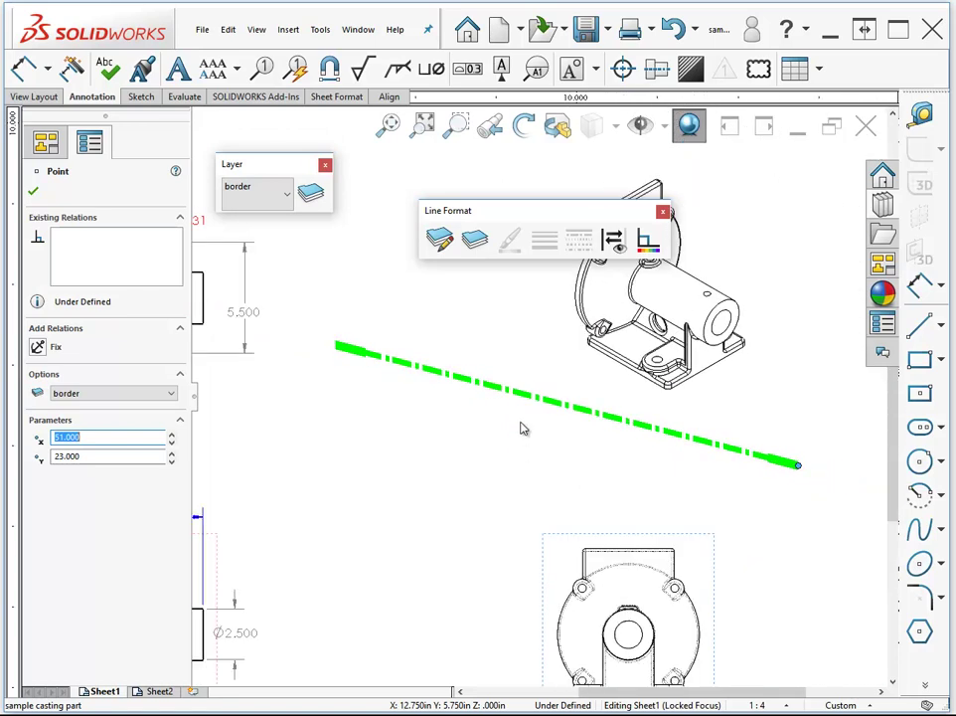
scroll(521, 424, "up", 1)
scroll(523, 423, "up", 1)
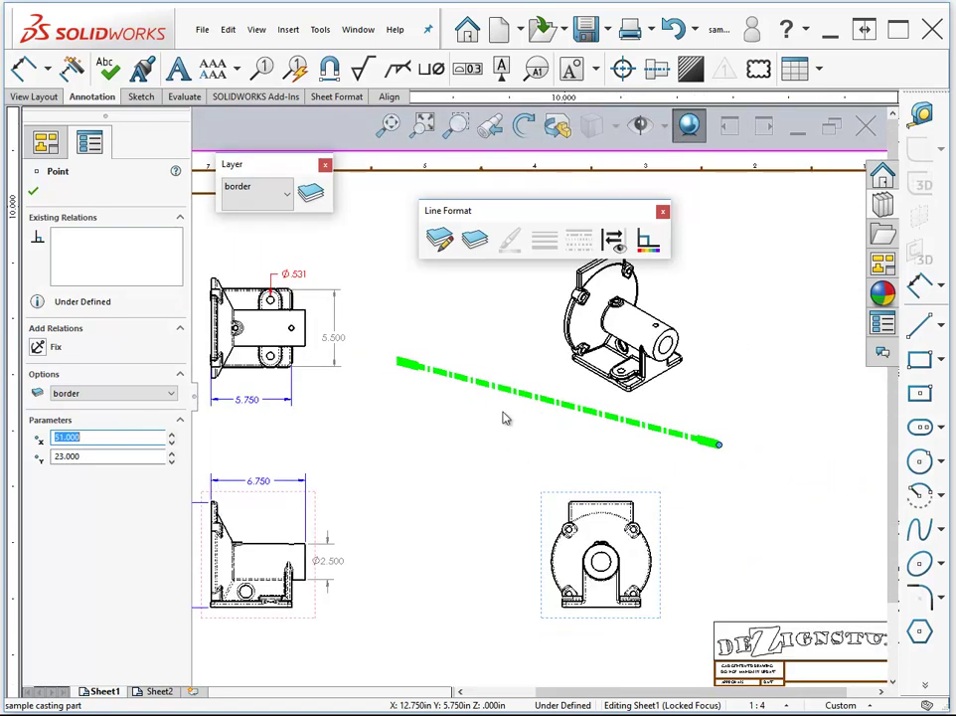